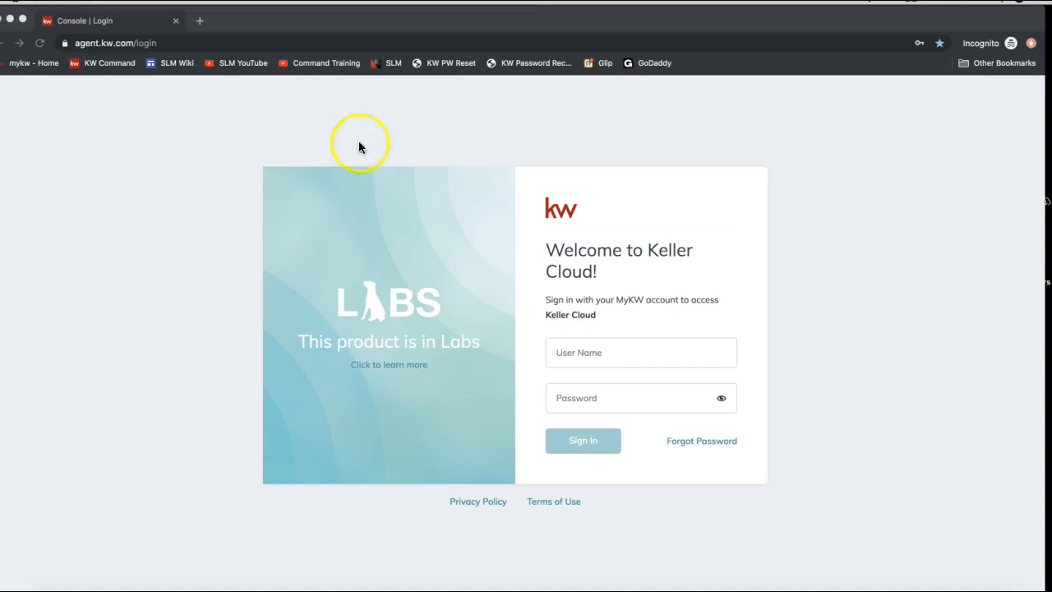
Step: Sign in to KW Command with the saved login suggestion and reach the Welcome Home dashboard
left_click(562, 362)
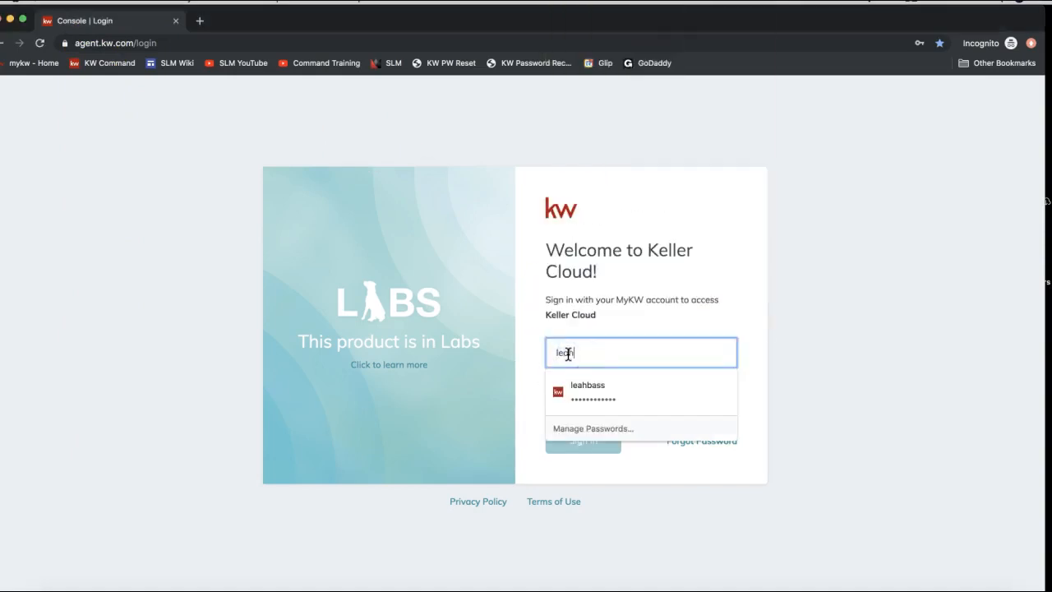
left_click(594, 390)
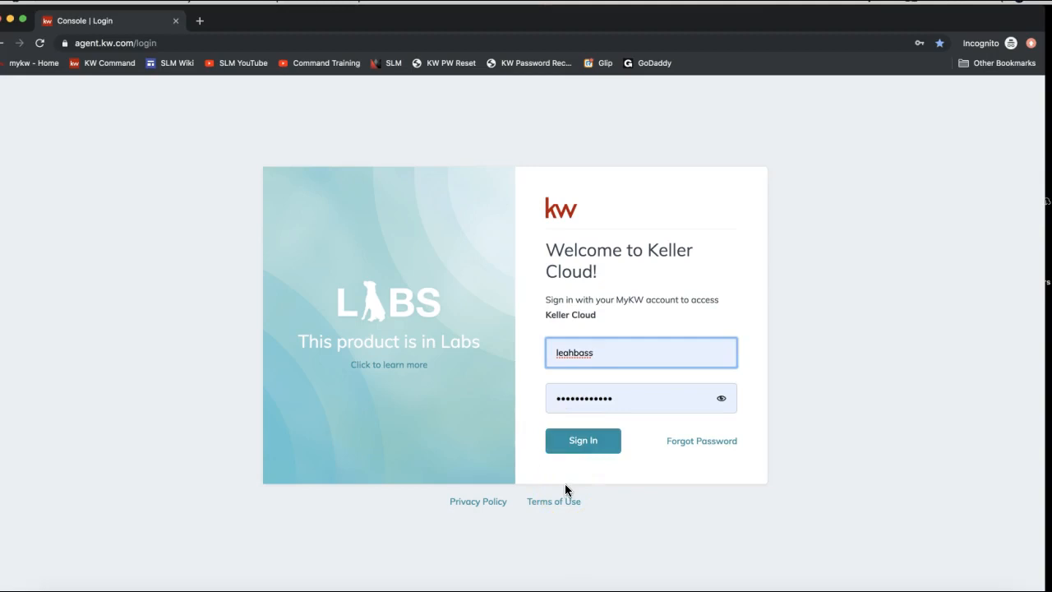
left_click(574, 448)
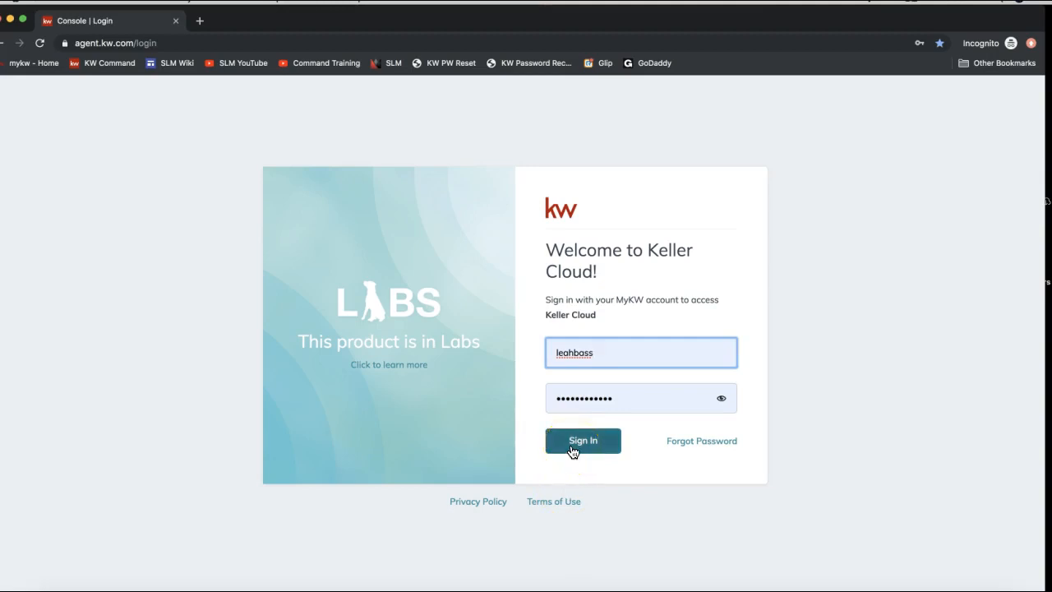
left_click(573, 450)
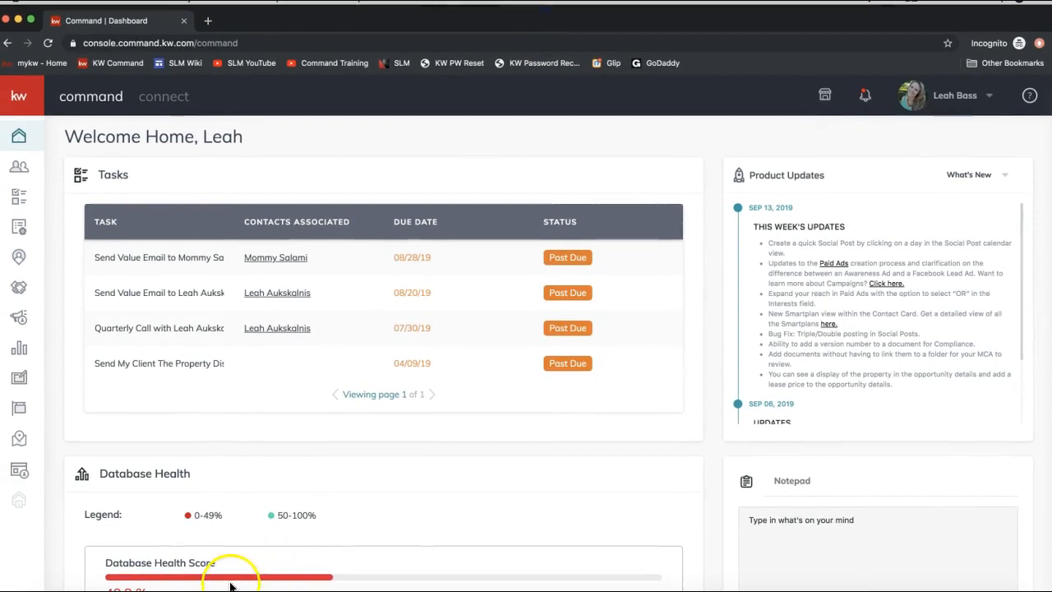
Step: Go to Sites and show the Agent Site Pages list with its two existing pages
left_click(20, 475)
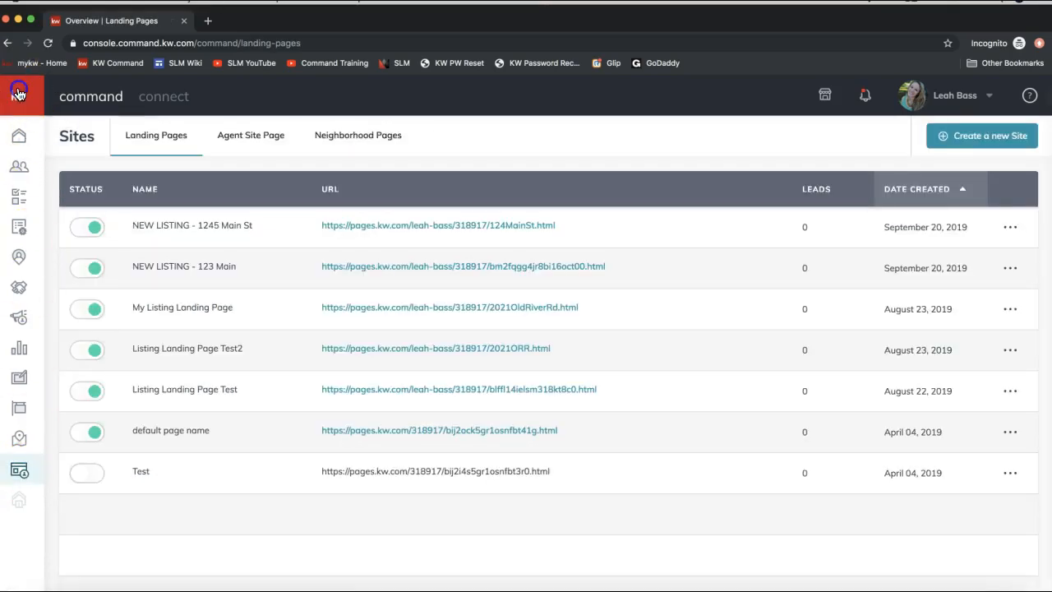
left_click(18, 94)
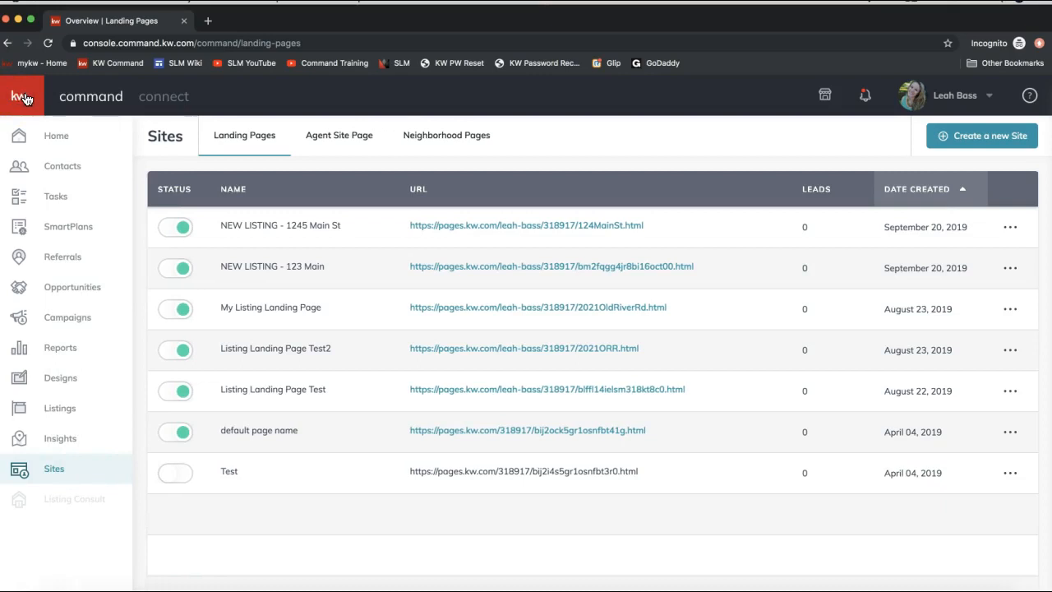
left_click(63, 476)
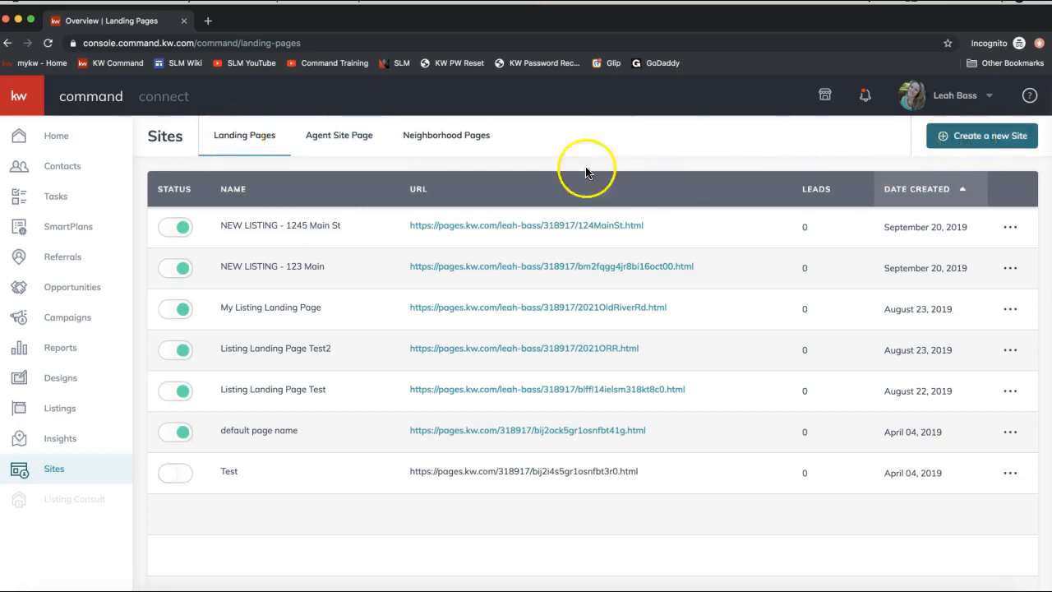
left_click(341, 144)
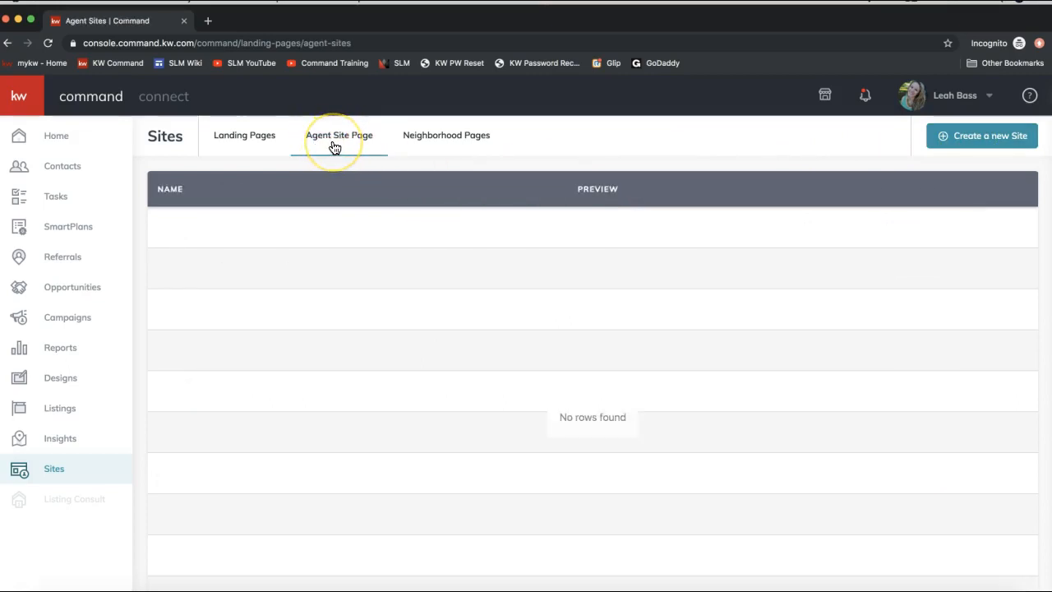
left_click(335, 146)
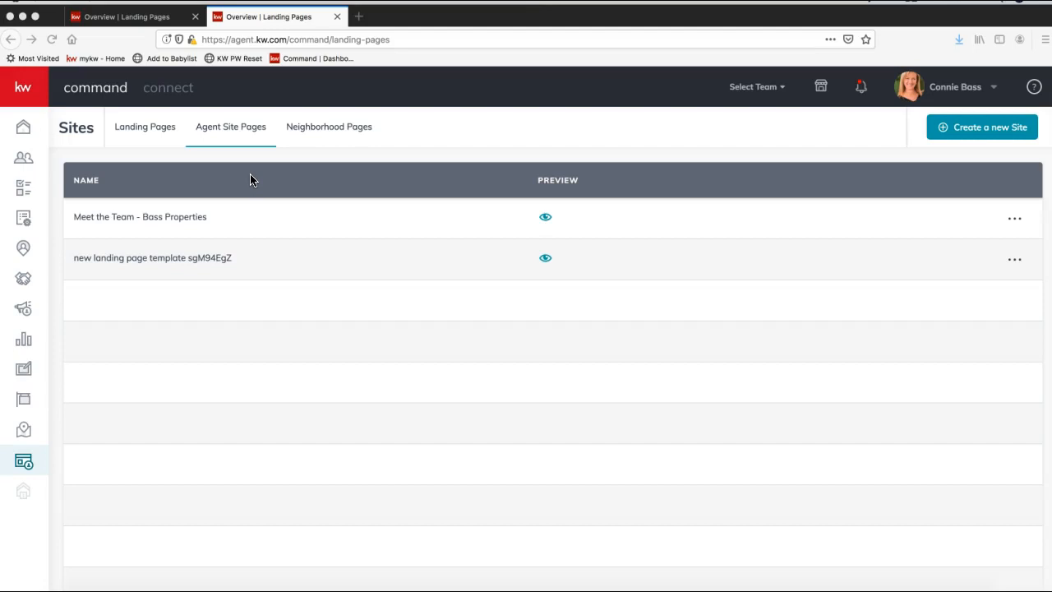
left_click(262, 387)
left_click(348, 249)
scroll(346, 251, "down", 2)
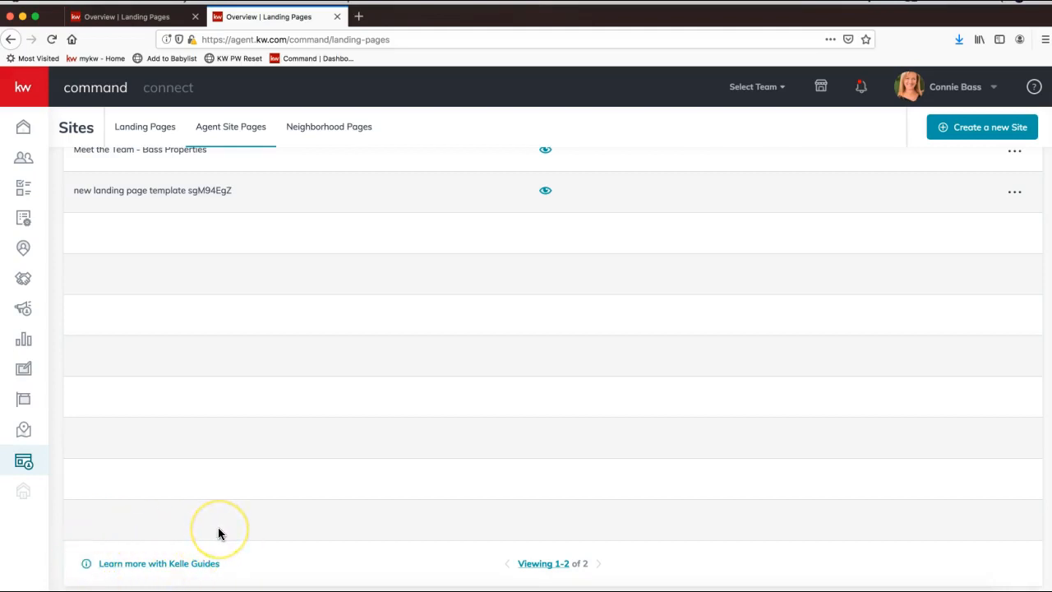
scroll(219, 534, "up", 2)
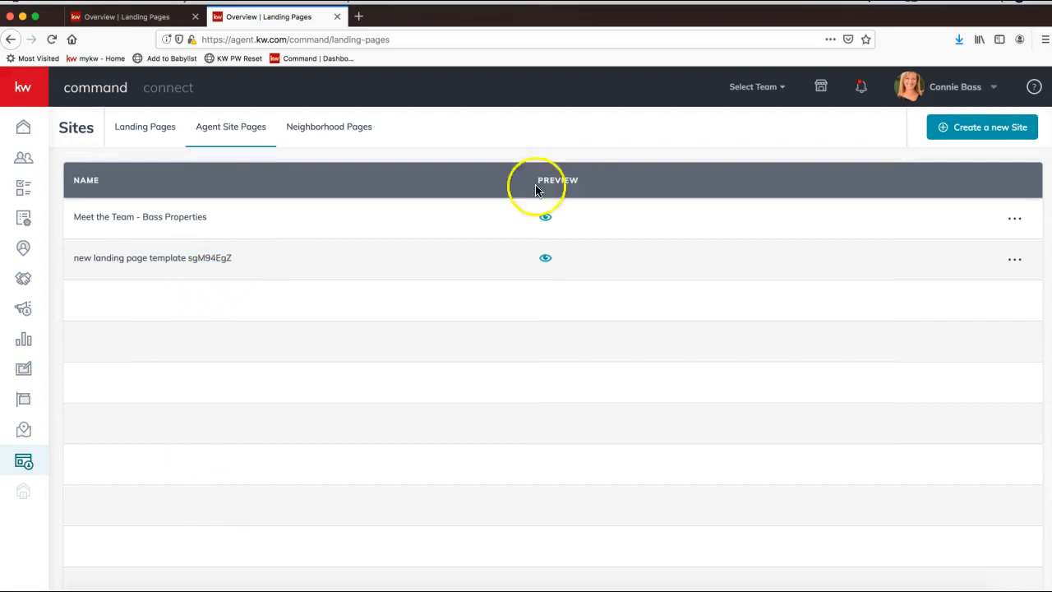
Step: Create a new page of type On My Agent Site and open it in the page editor
left_click(984, 135)
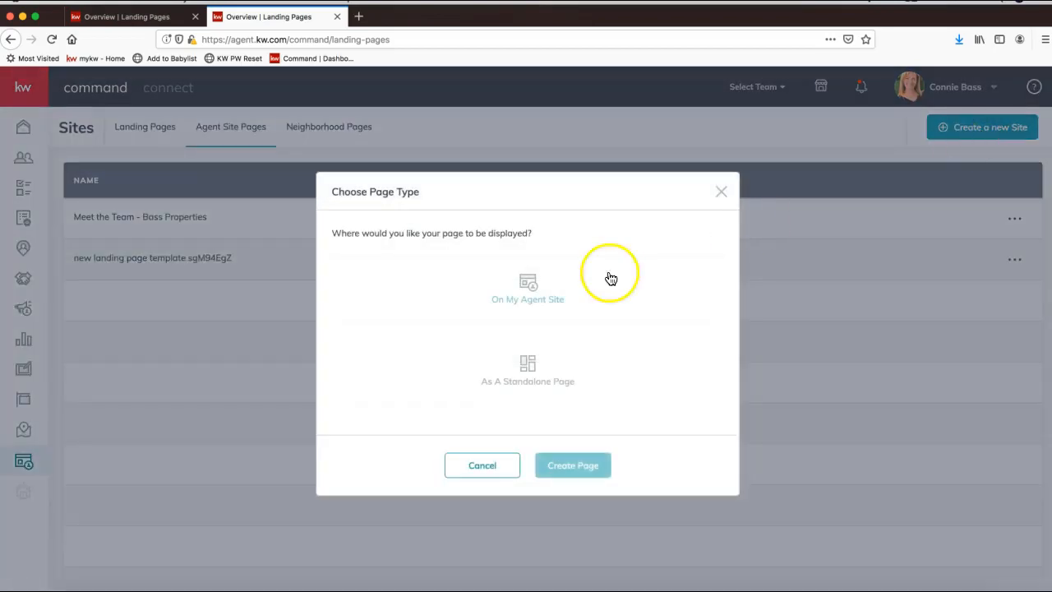
left_click(575, 284)
left_click(570, 377)
left_click(515, 307)
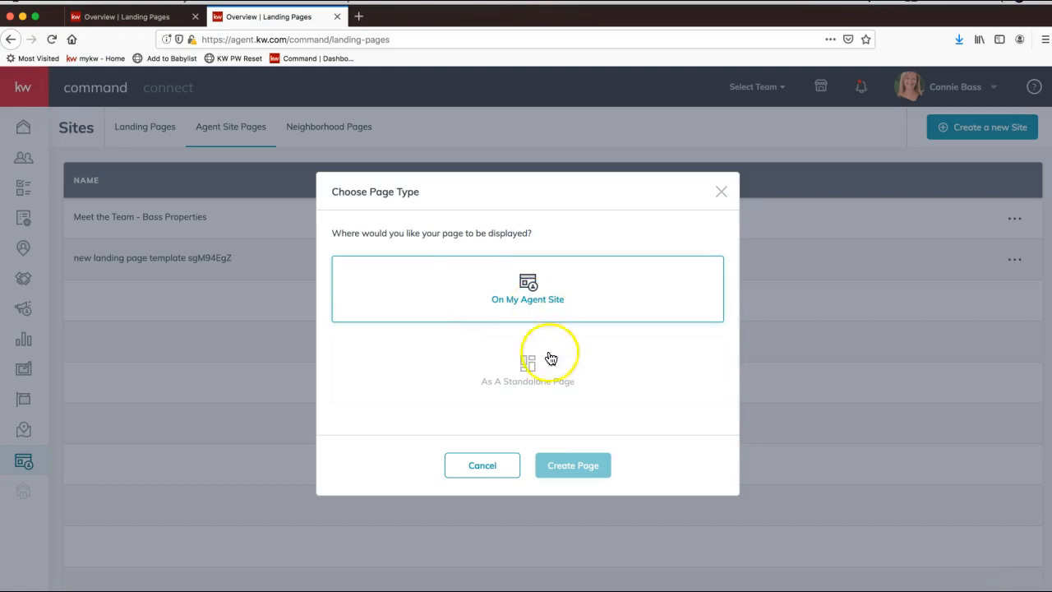
left_click(526, 378)
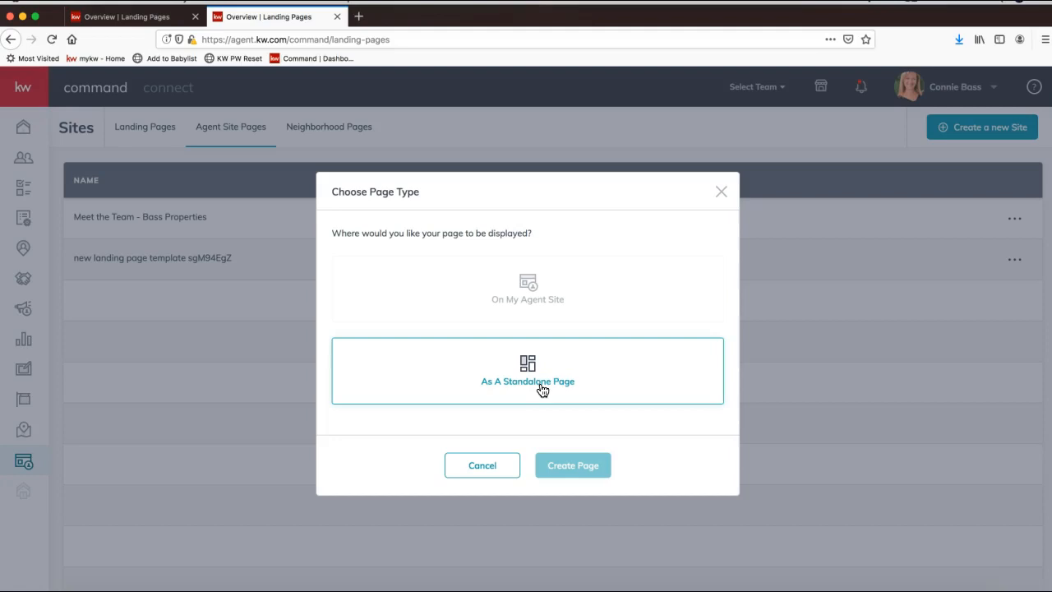
left_click(545, 395)
left_click(519, 304)
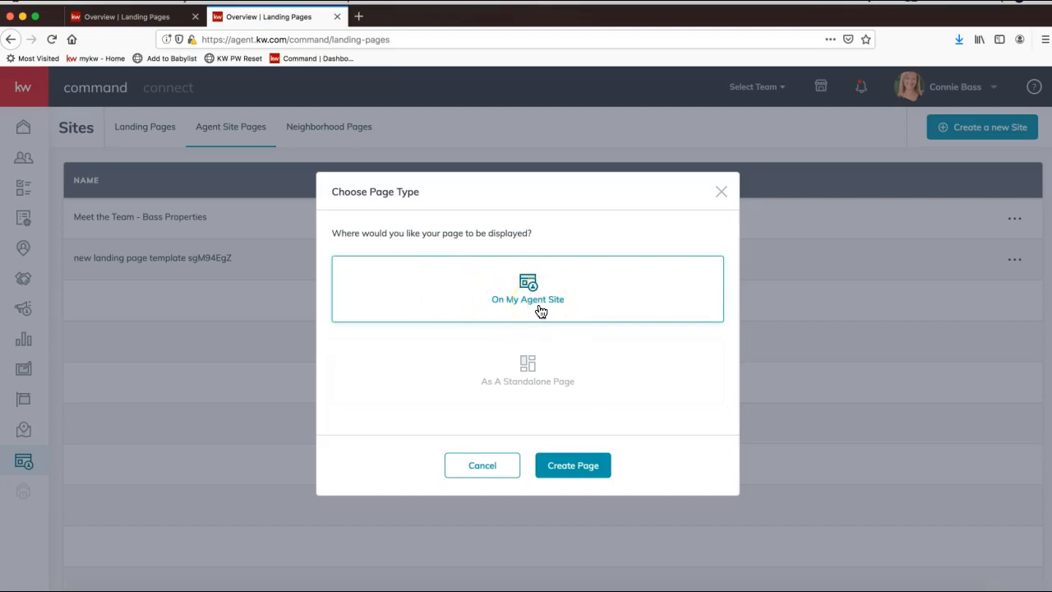
left_click(565, 471)
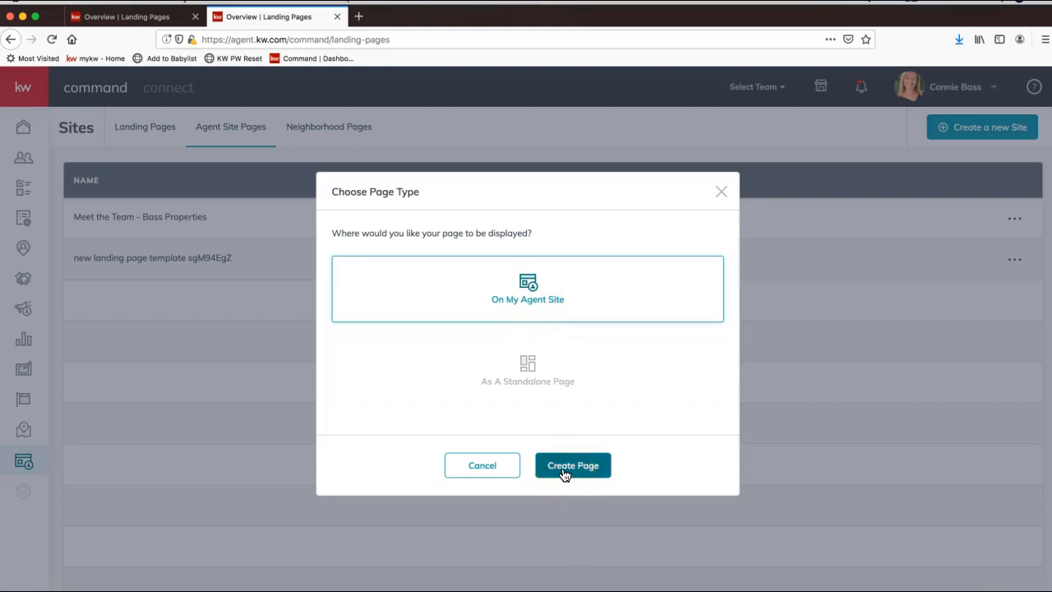
left_click(565, 474)
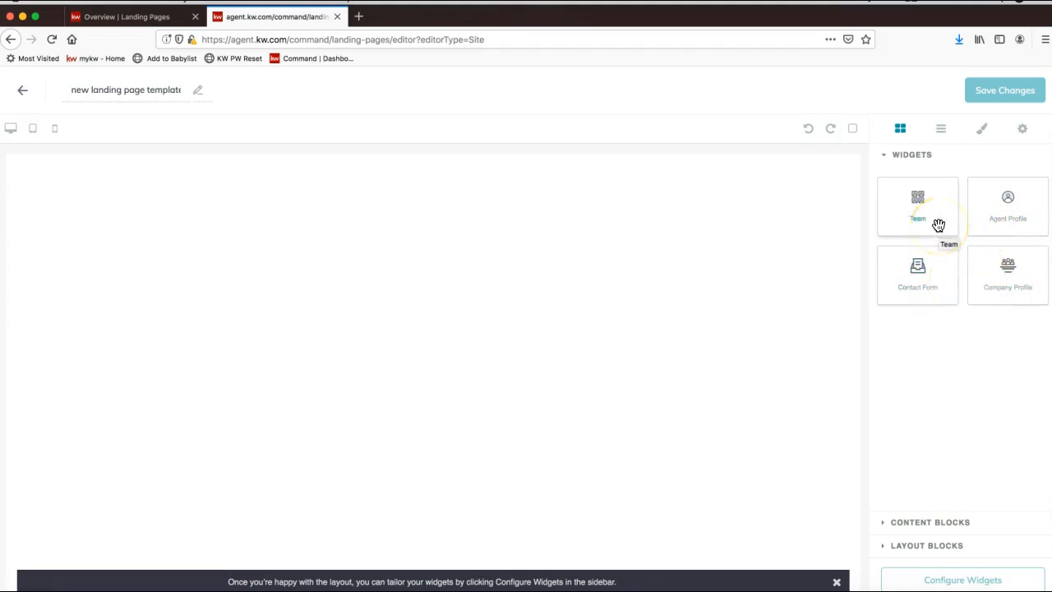
Step: Place the Team widget on the blank canvas and review its Meet The Team heading and cards
left_click_drag(926, 220, 734, 242)
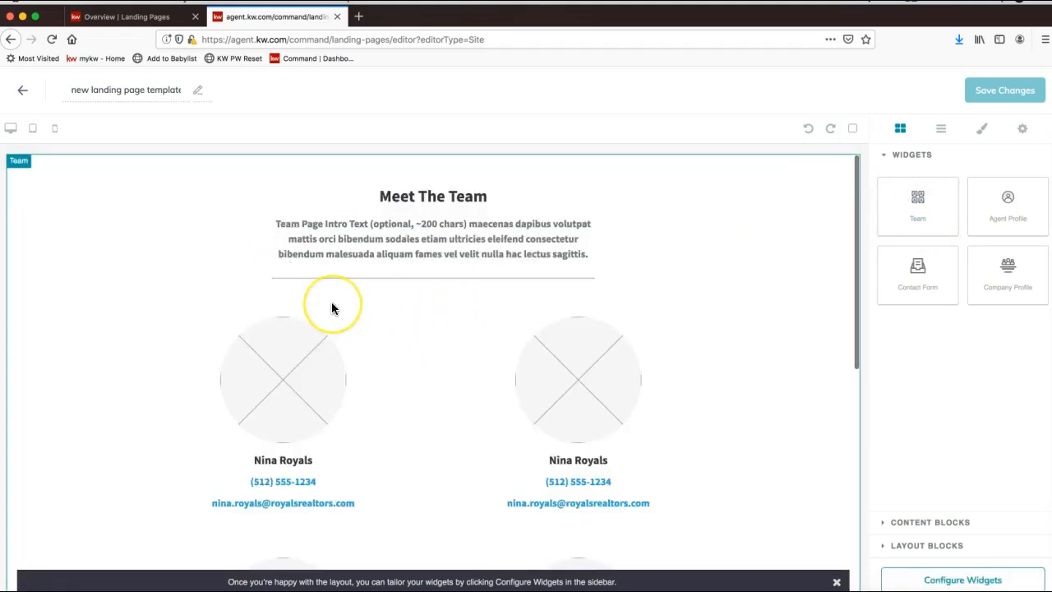
scroll(333, 308, "down", 2)
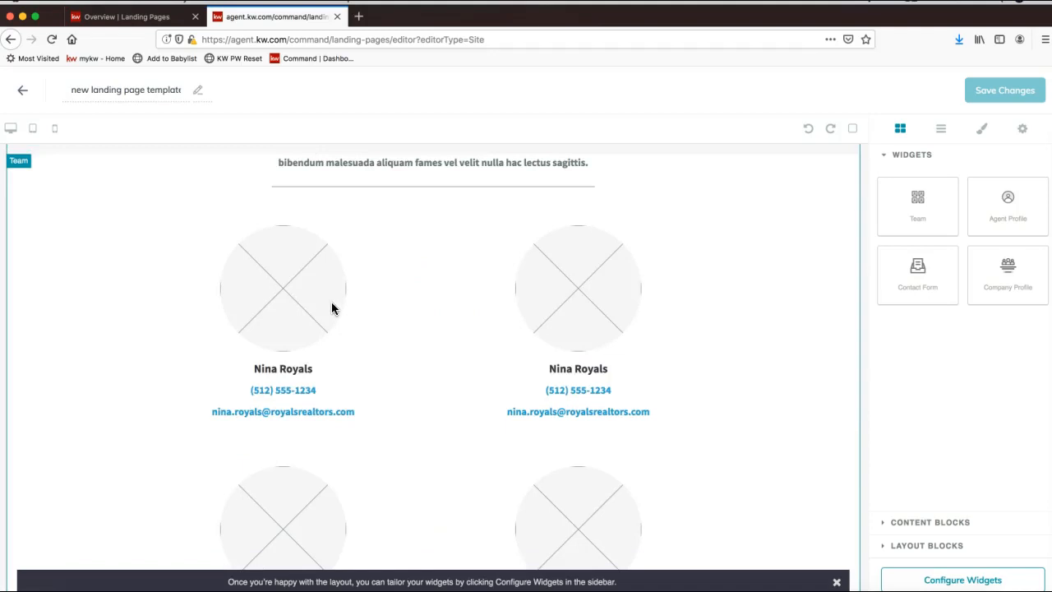
scroll(332, 303, "up", 2)
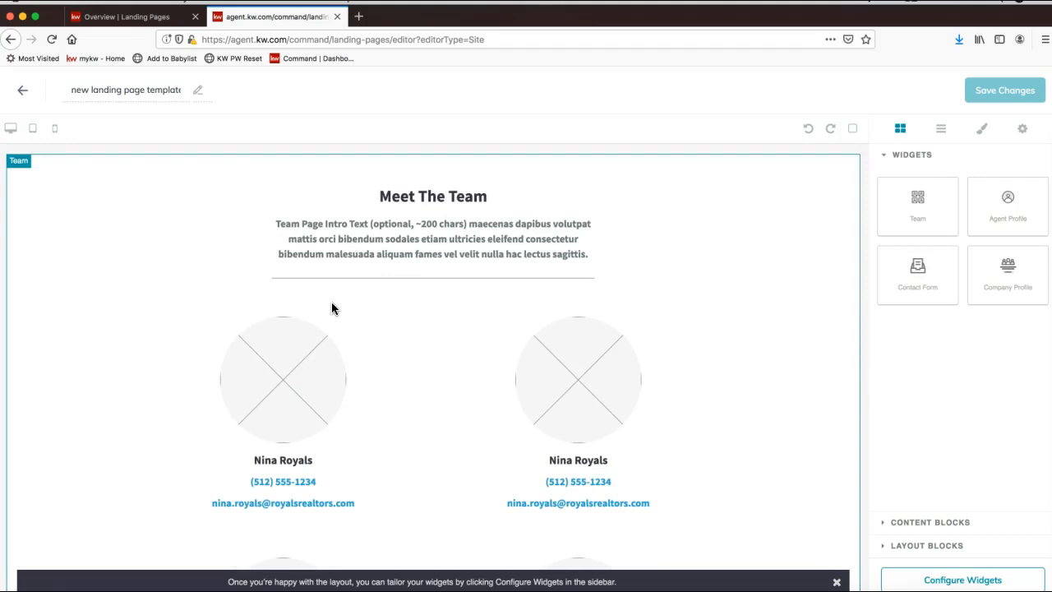
scroll(702, 248, "down", 5)
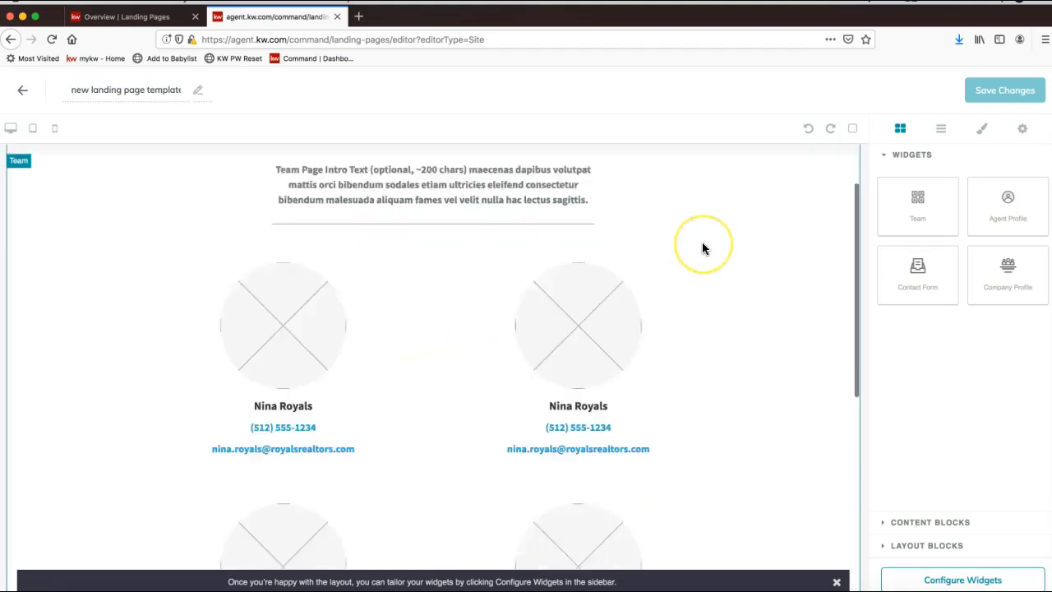
scroll(701, 248, "down", 2)
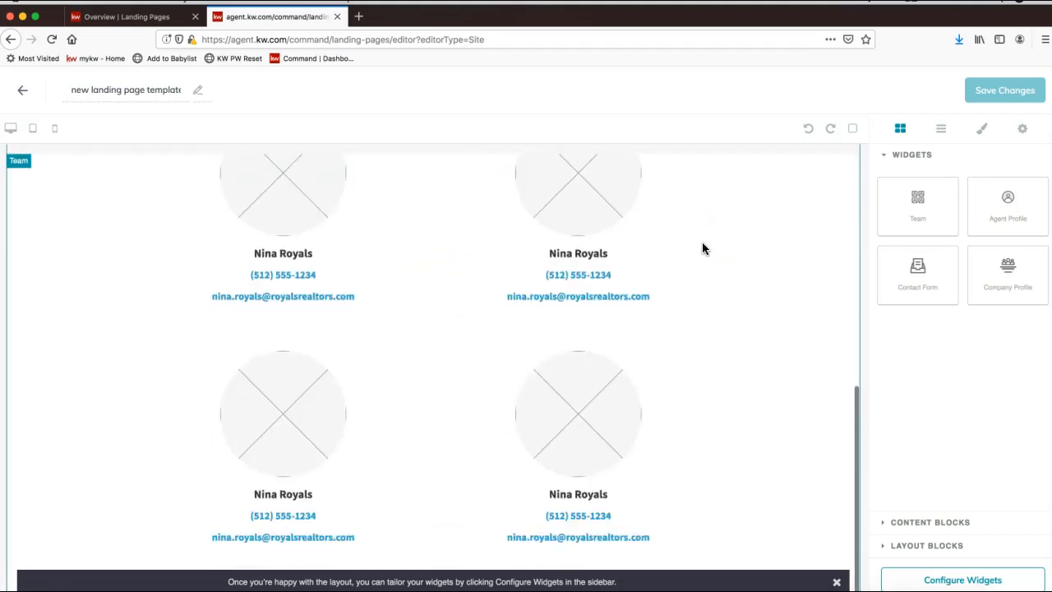
left_click(925, 279)
Step: Add the Contact Form widget and the Company Profile widget below the Team section
left_click(917, 267)
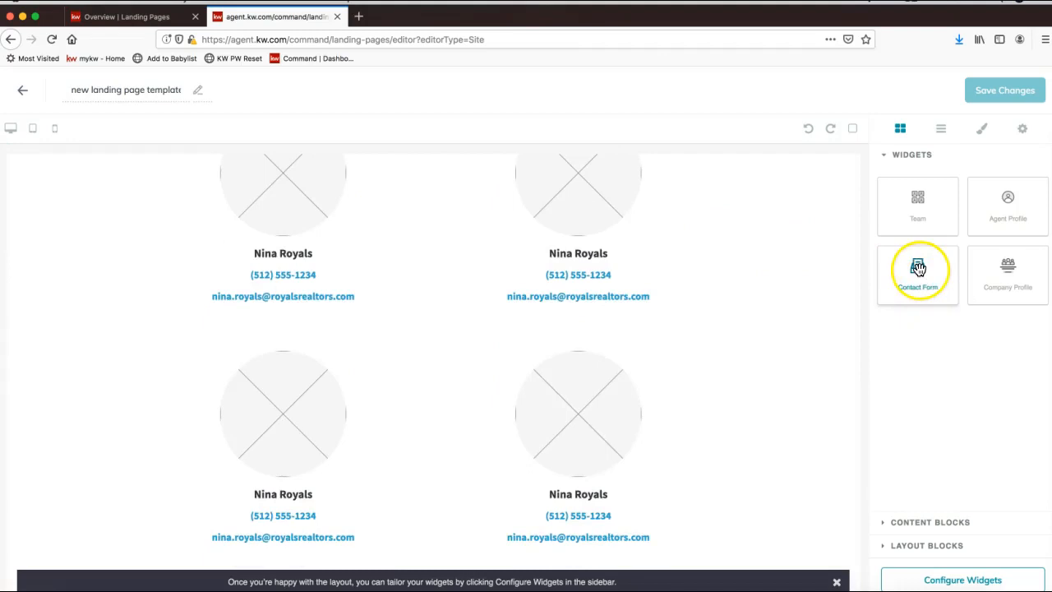
left_click_drag(917, 270, 744, 384)
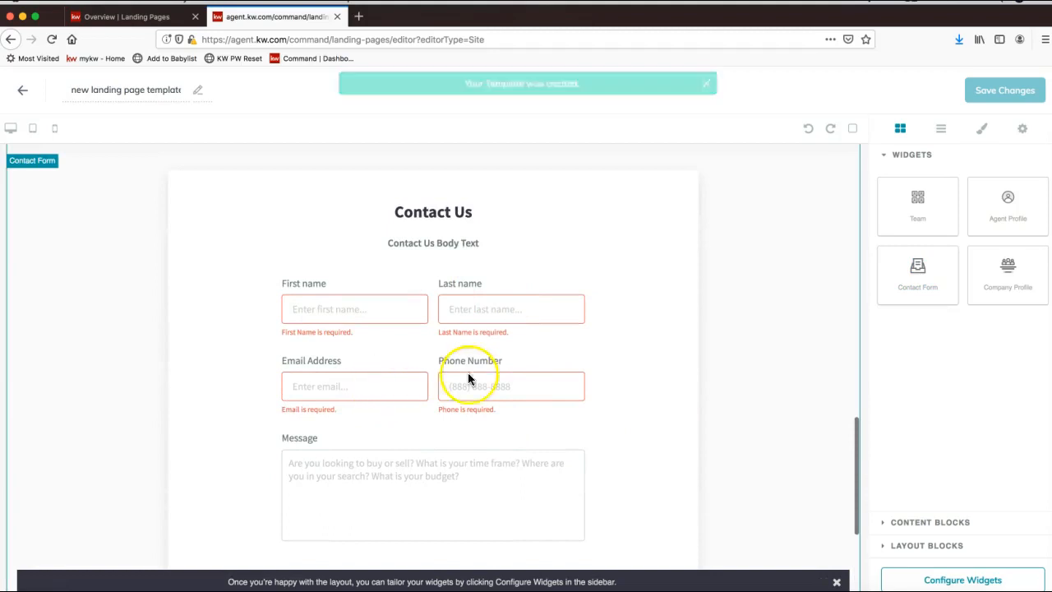
left_click_drag(1004, 268, 607, 261)
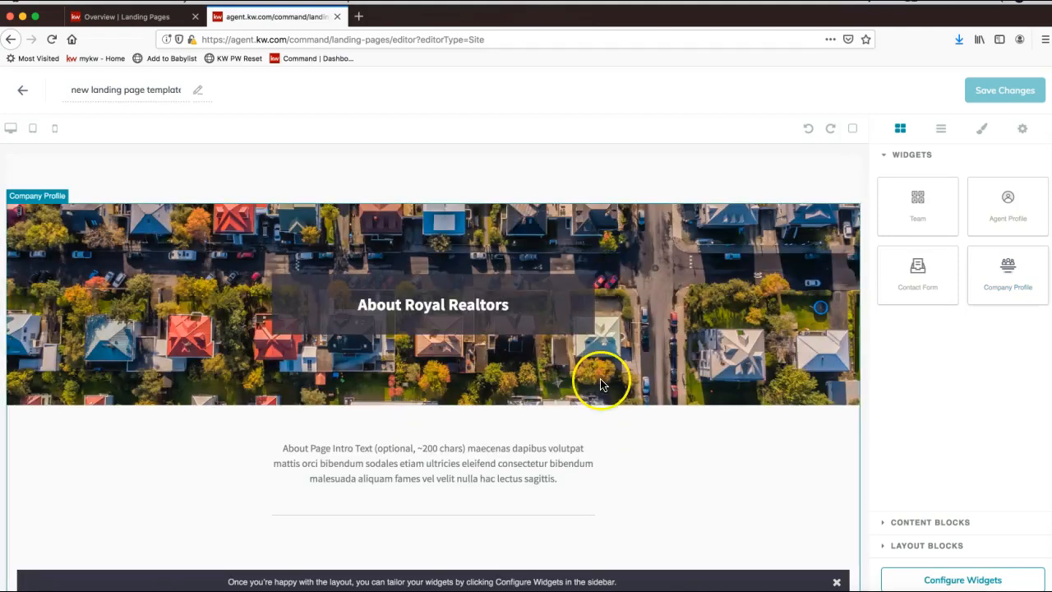
scroll(599, 378, "up", 3)
scroll(600, 381, "up", 5)
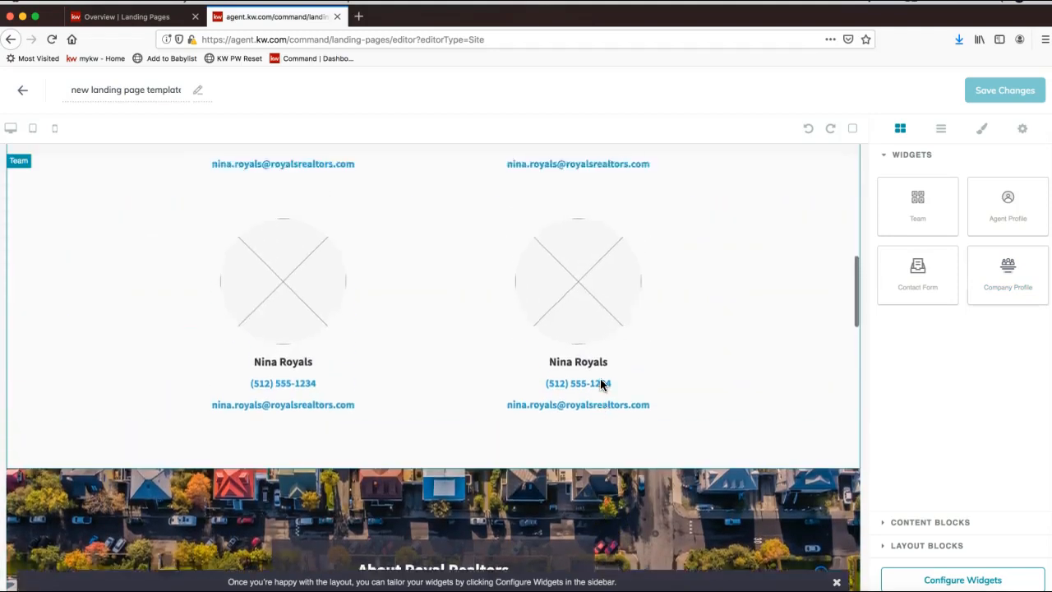
scroll(600, 383, "up", 5)
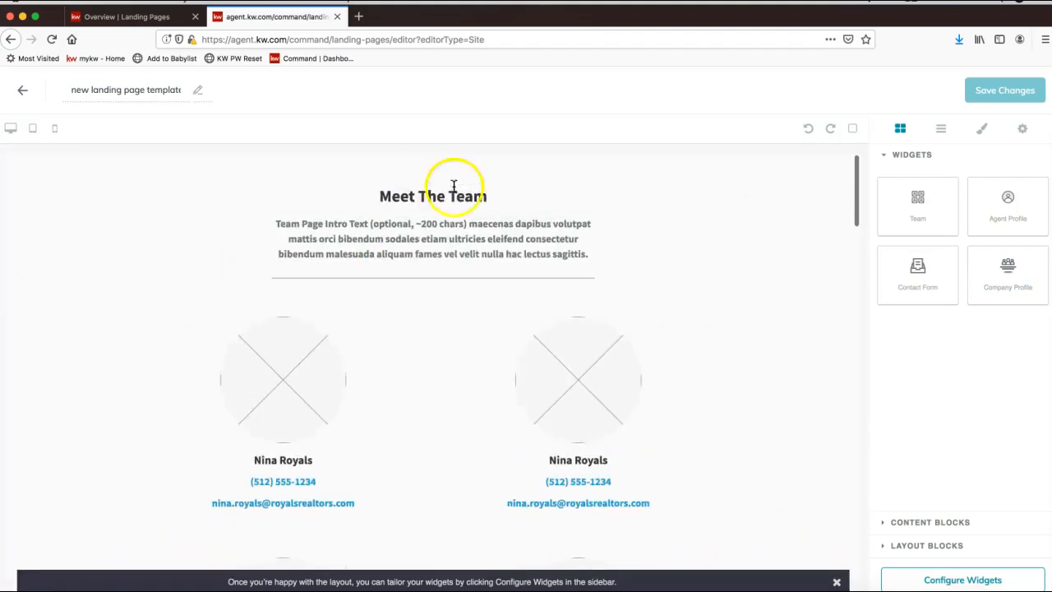
triple_click(141, 92)
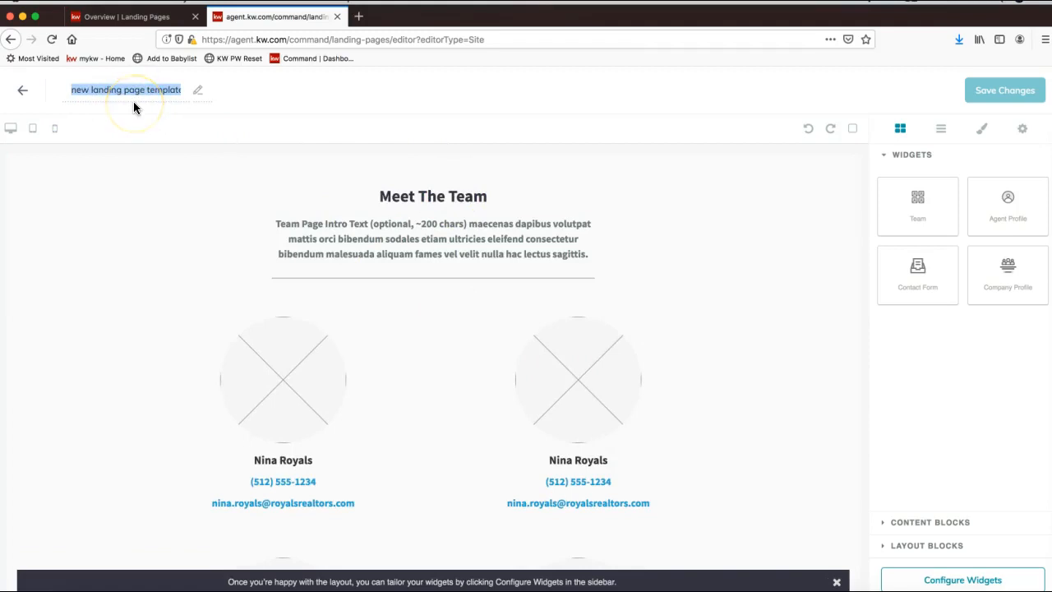
type("Meet the Te")
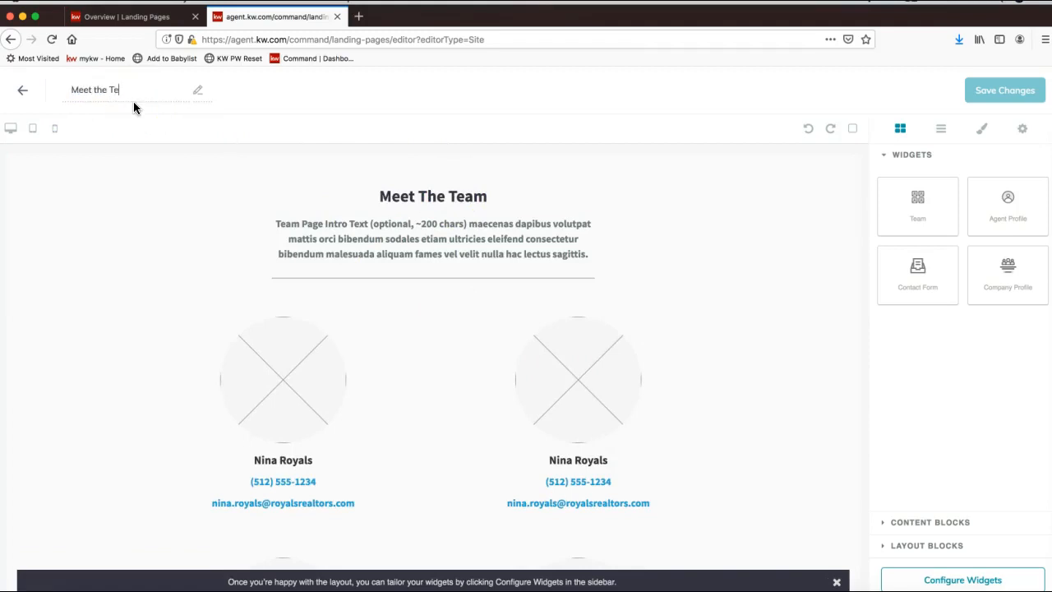
type("am - Boss Properties")
left_click(144, 175)
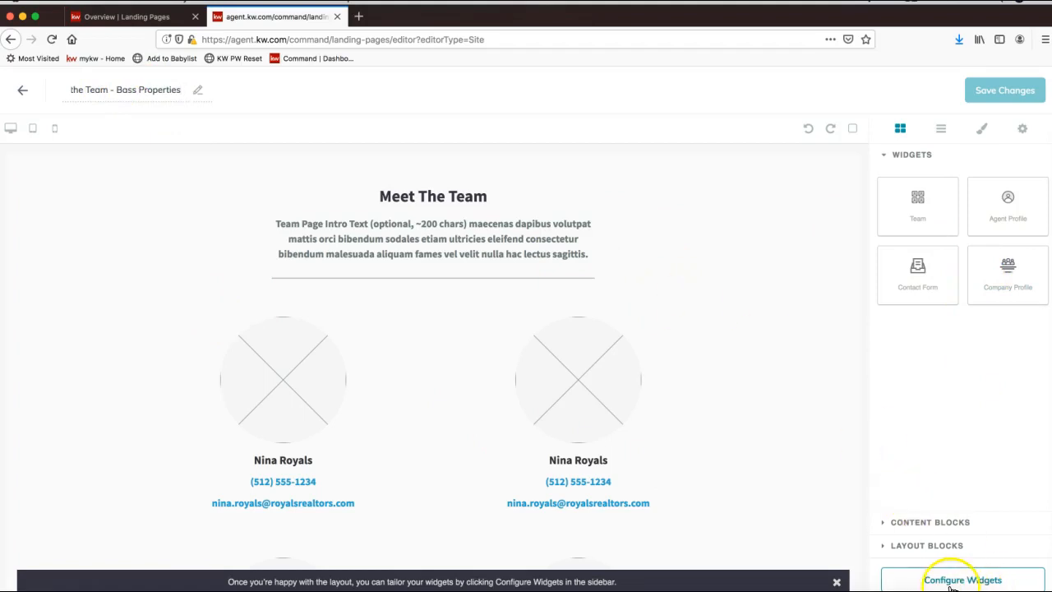
Step: Open the Team widget's settings (step 1 of 3) from the Configure Widgets list
mouse_move(995, 96)
left_click(941, 580)
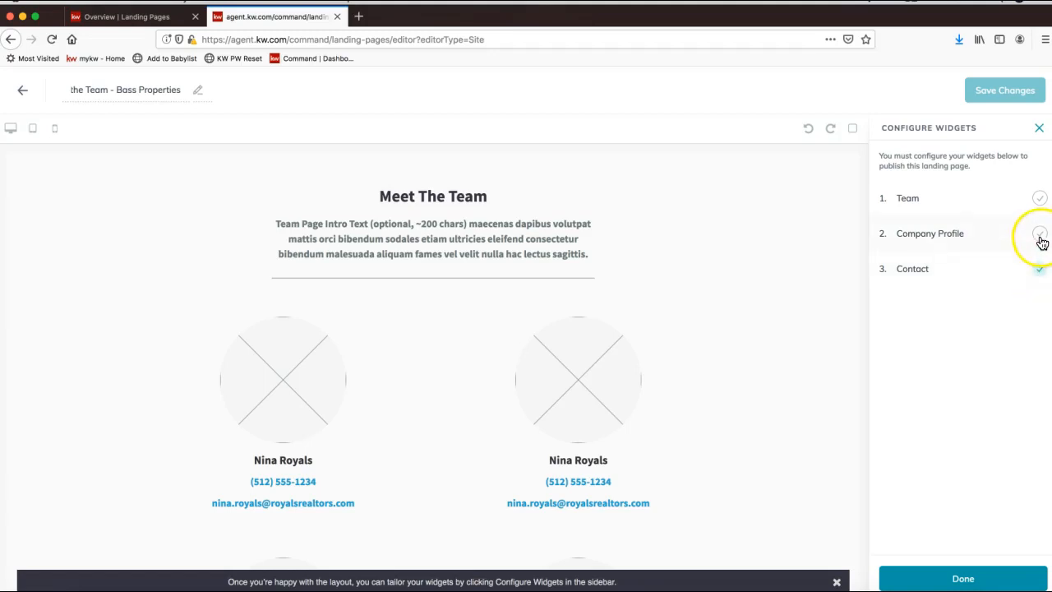
left_click(1040, 273)
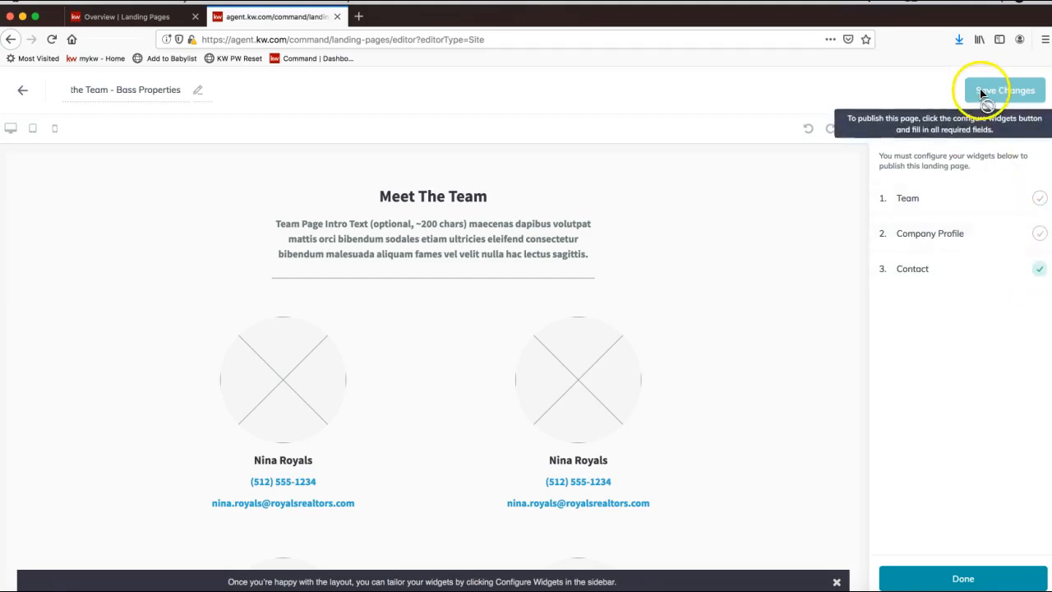
left_click(929, 210)
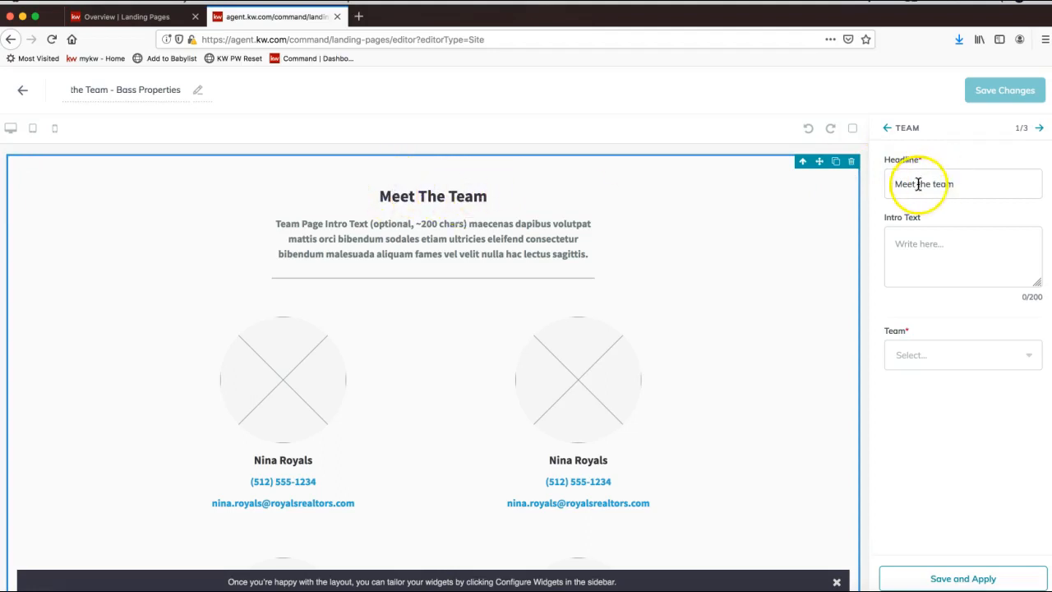
Step: Append '- Bass Properties' to the Team headline and write the intro about South Charlotte's top-selling team
left_click(966, 183)
type("- Bass Properties")
left_click(957, 246)
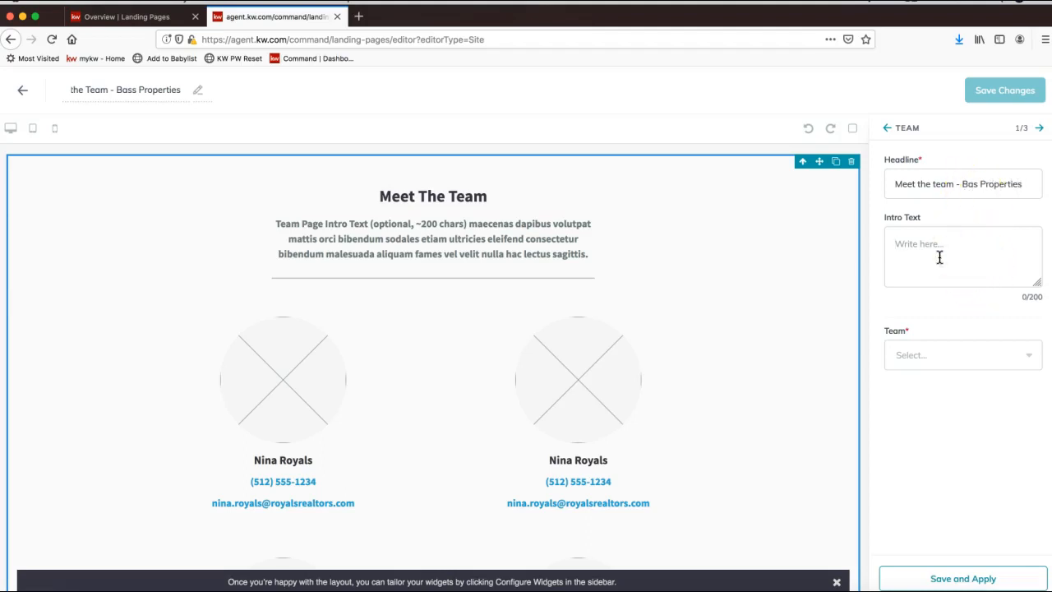
type("Meet the Bass Properties ")
type("team to fing")
type("out why  we a")
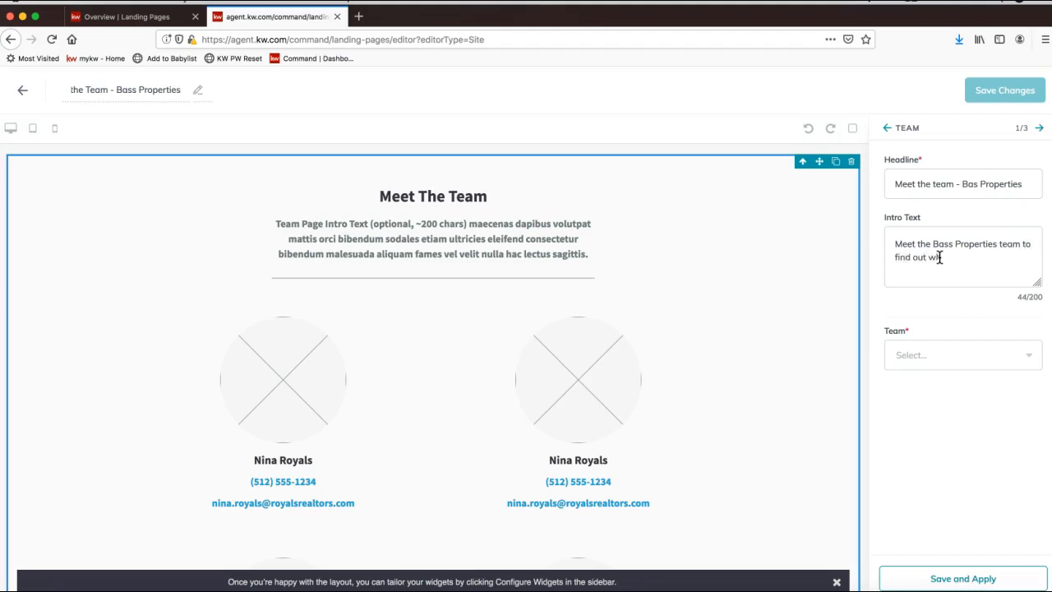
key("BackSpace")
key("BackSpace")
key("BackSpace")
key("BackSpace")
key("BackSpace")
type("we are the top selling real estate team in South Charlotte!")
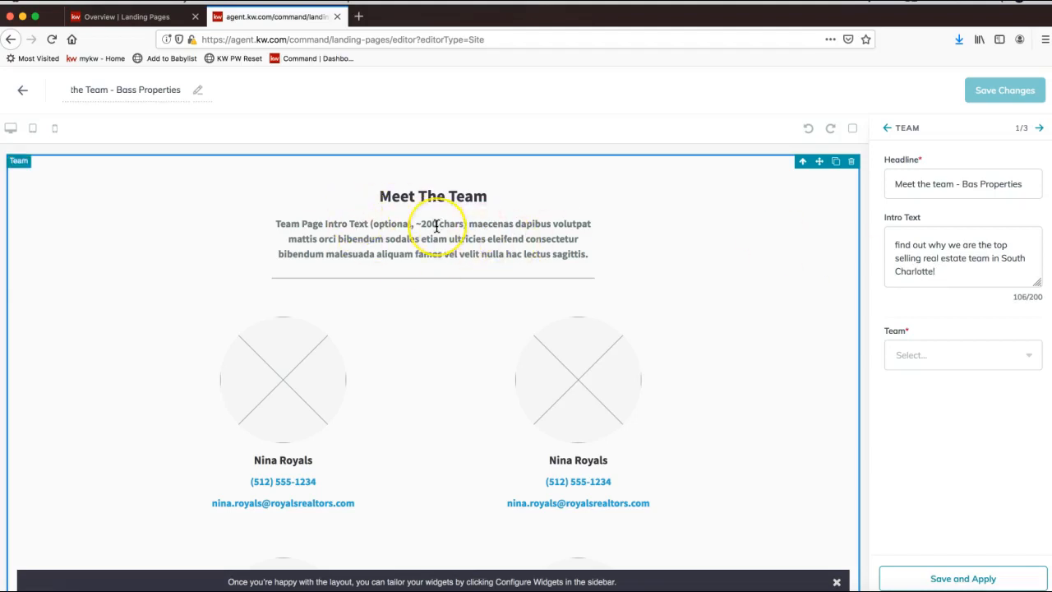
left_click(894, 332)
Step: Choose Bass Properties as the team and apply the Team settings to the page
left_click(907, 352)
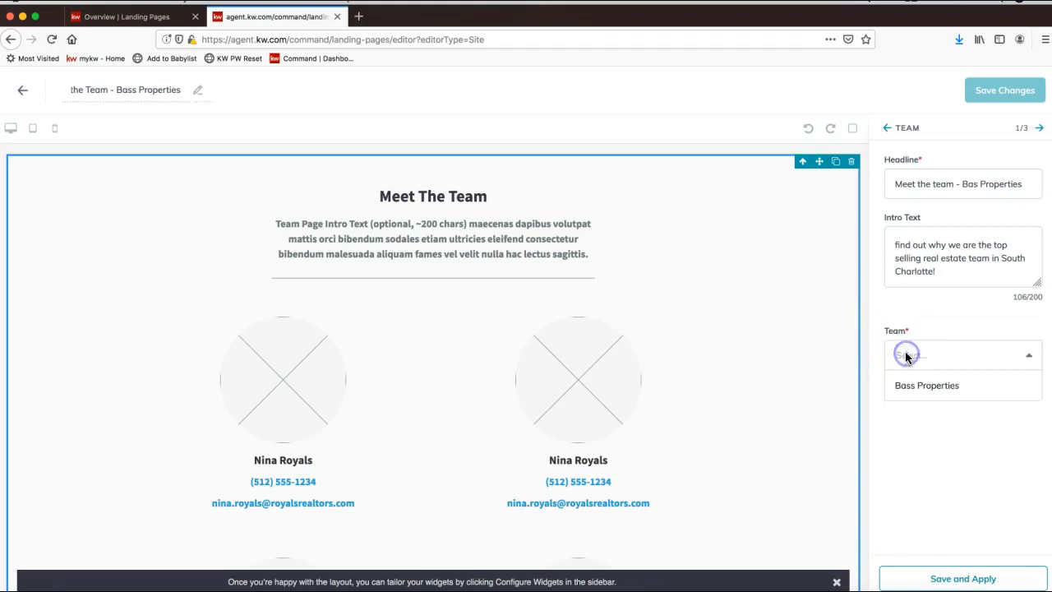
left_click(923, 400)
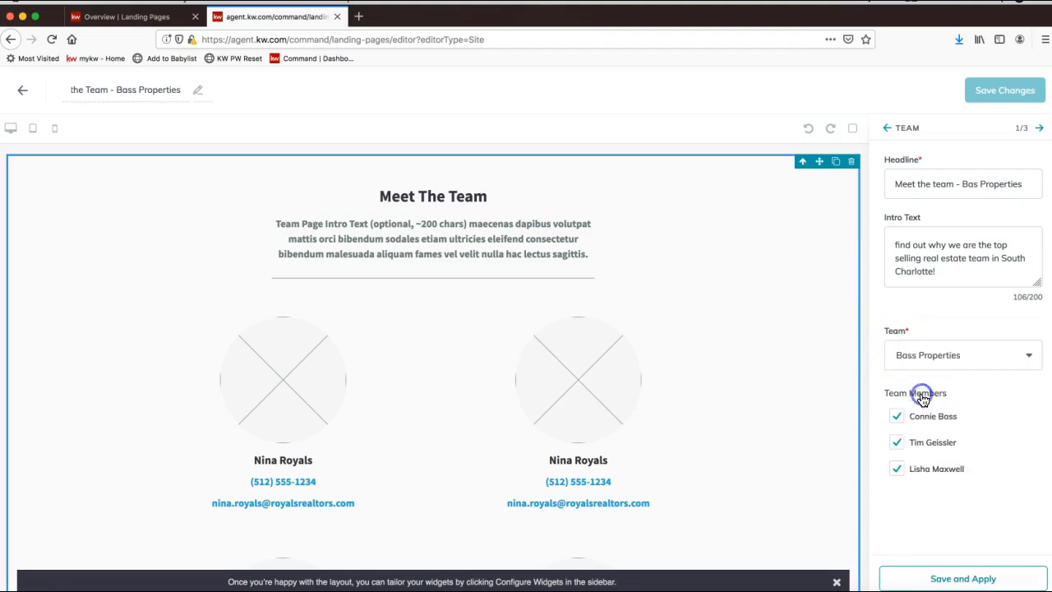
left_click(915, 358)
left_click(922, 393)
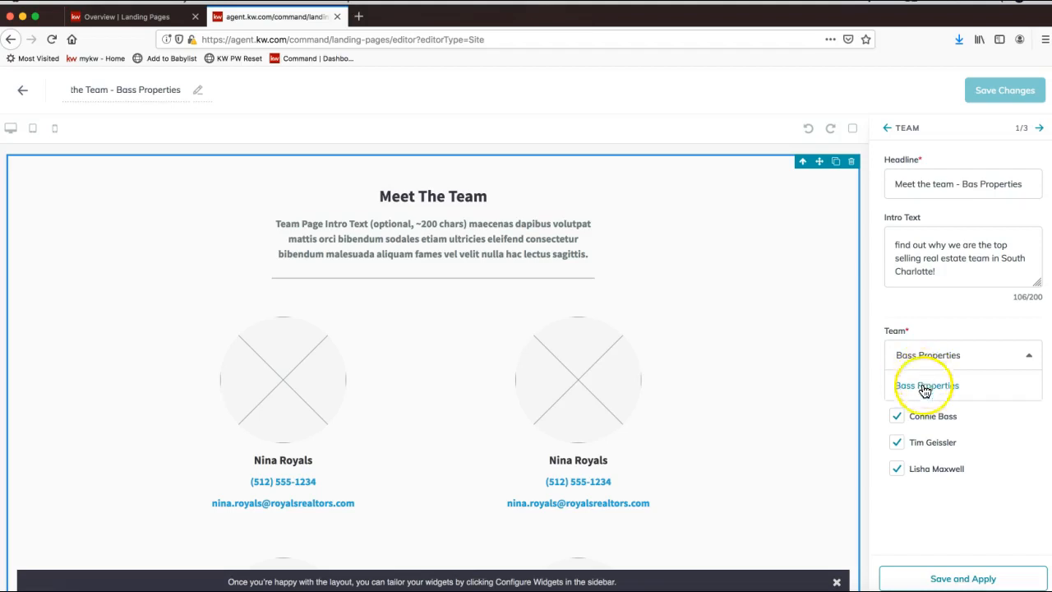
left_click(928, 328)
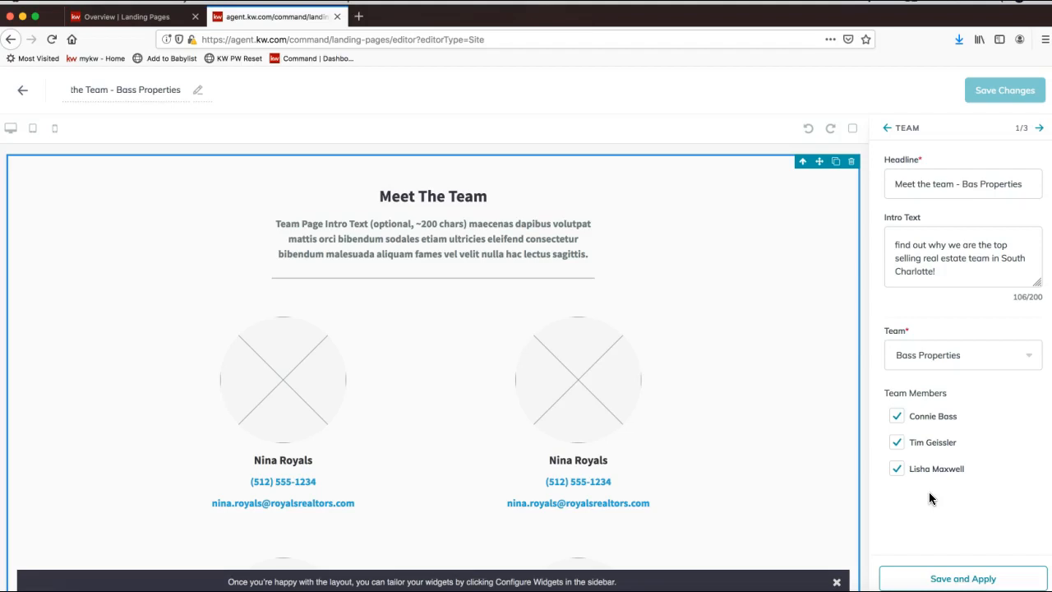
left_click(941, 580)
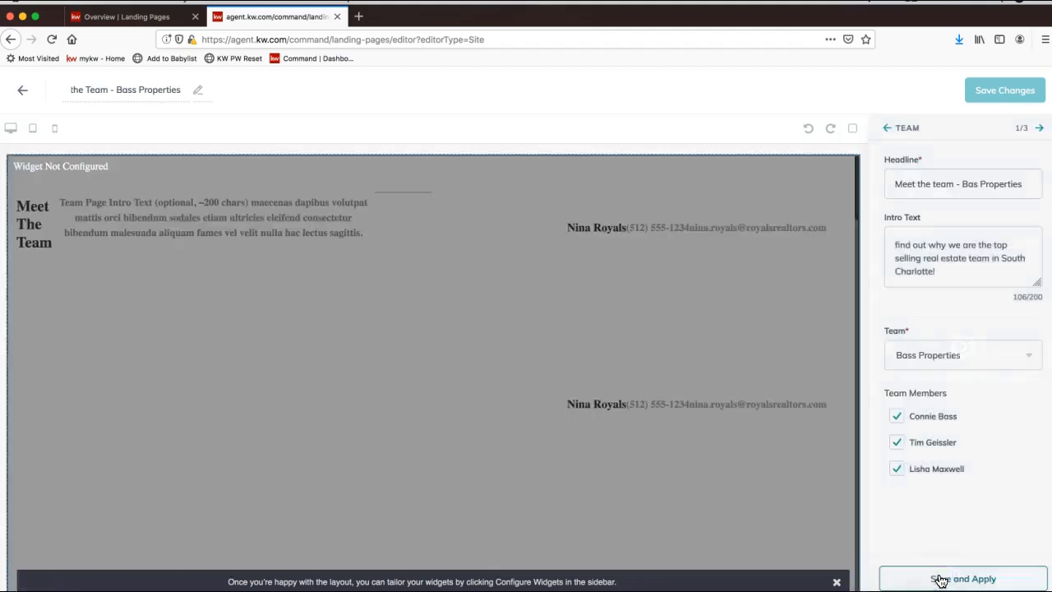
scroll(427, 393, "down", 3)
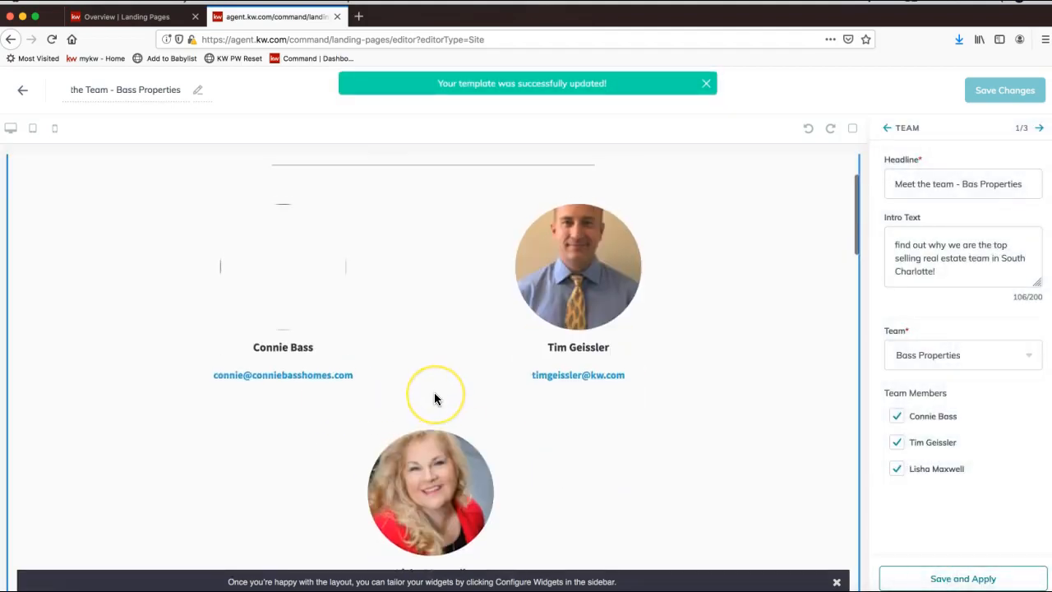
scroll(315, 318, "up", 3)
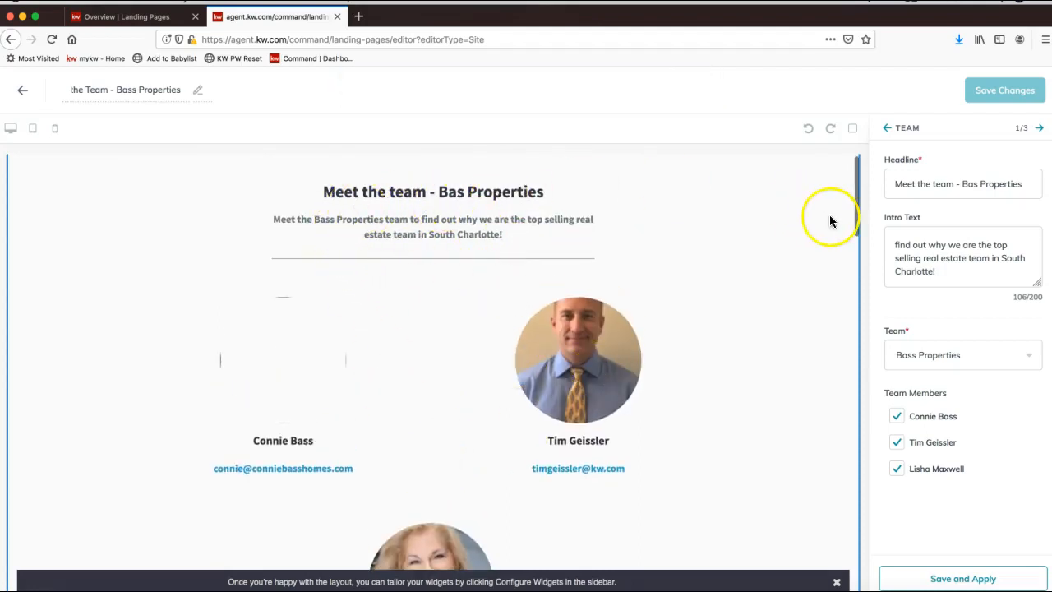
Step: Correct 'Bas' to 'Bass' in the Team headline and apply the change again
left_click(976, 184)
type("s")
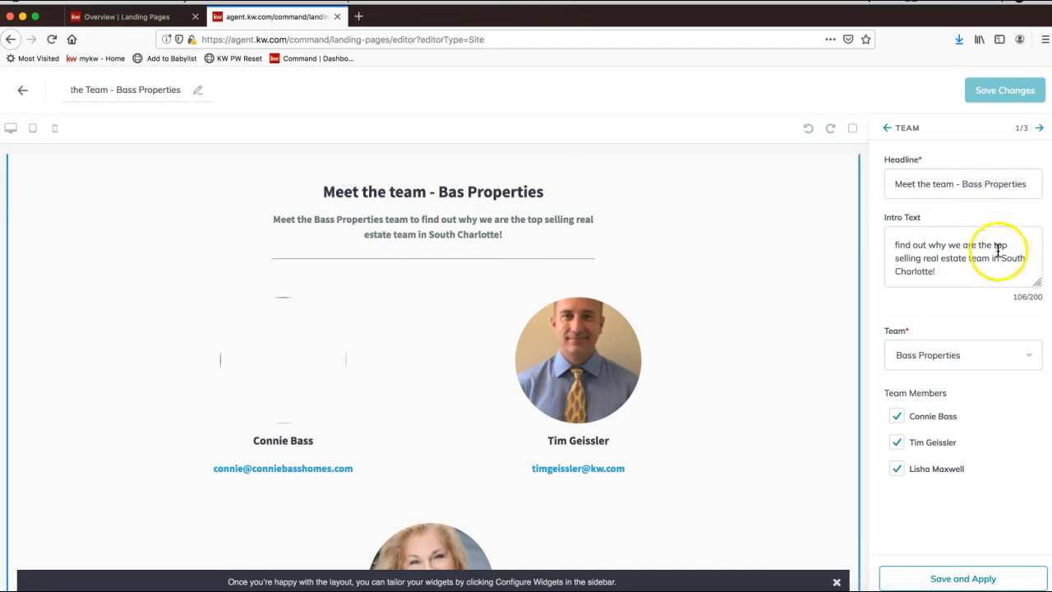
left_click(961, 578)
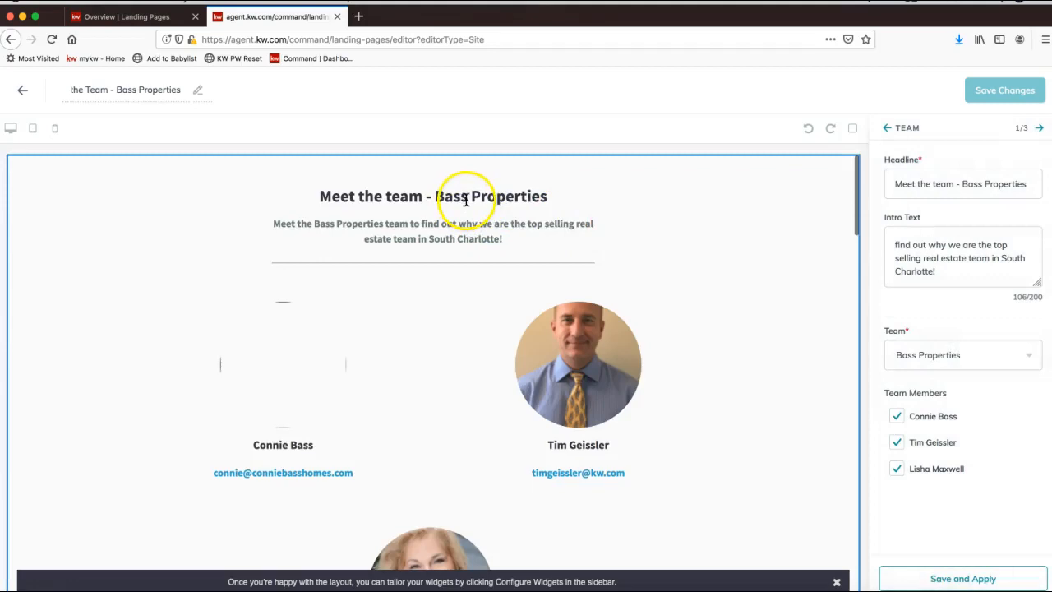
left_click(979, 190)
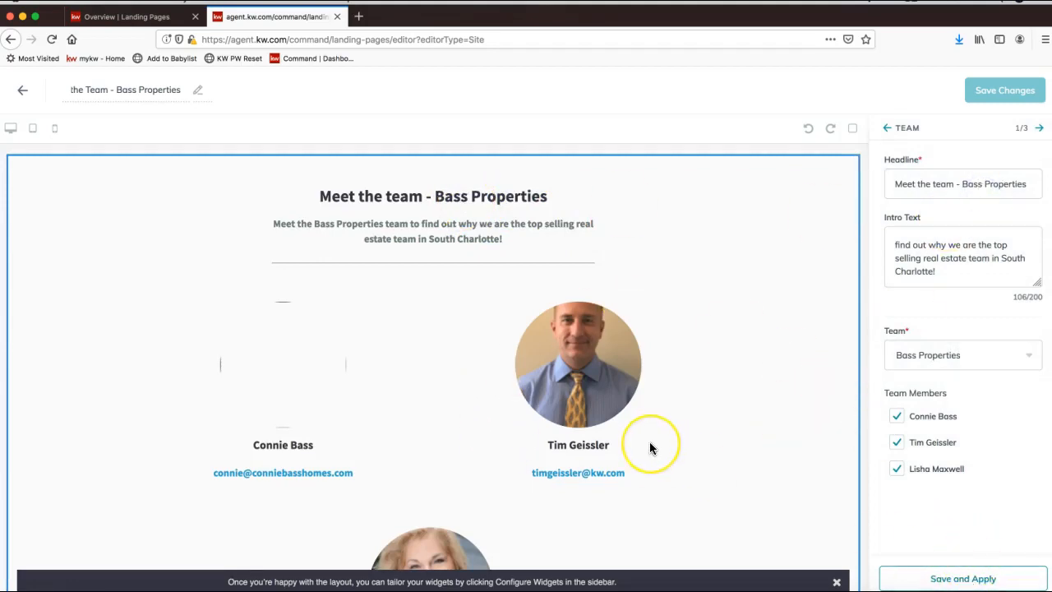
scroll(640, 443, "down", 5)
scroll(649, 448, "up", 5)
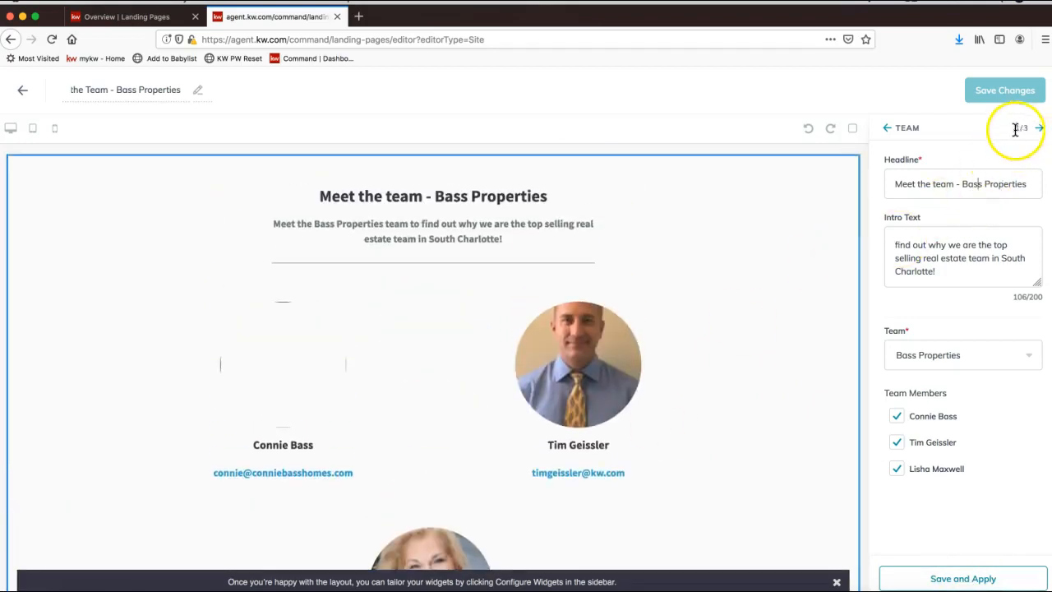
Step: In Company Profile (2/3), set headline 'About Bass Properties' and intro about selling faster than market average
left_click(1041, 131)
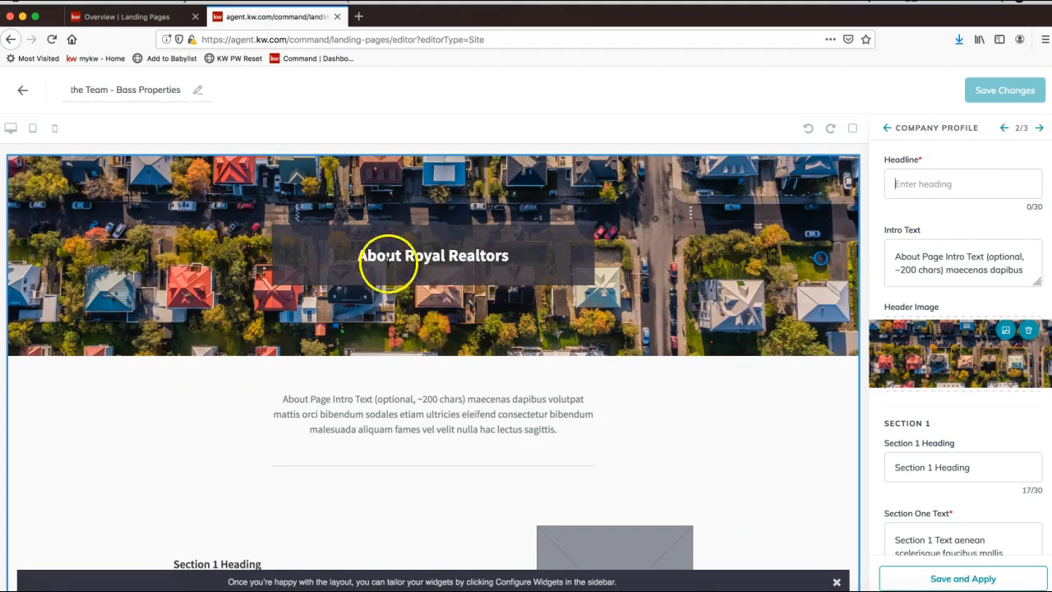
left_click(934, 185)
type("About Bass Properties")
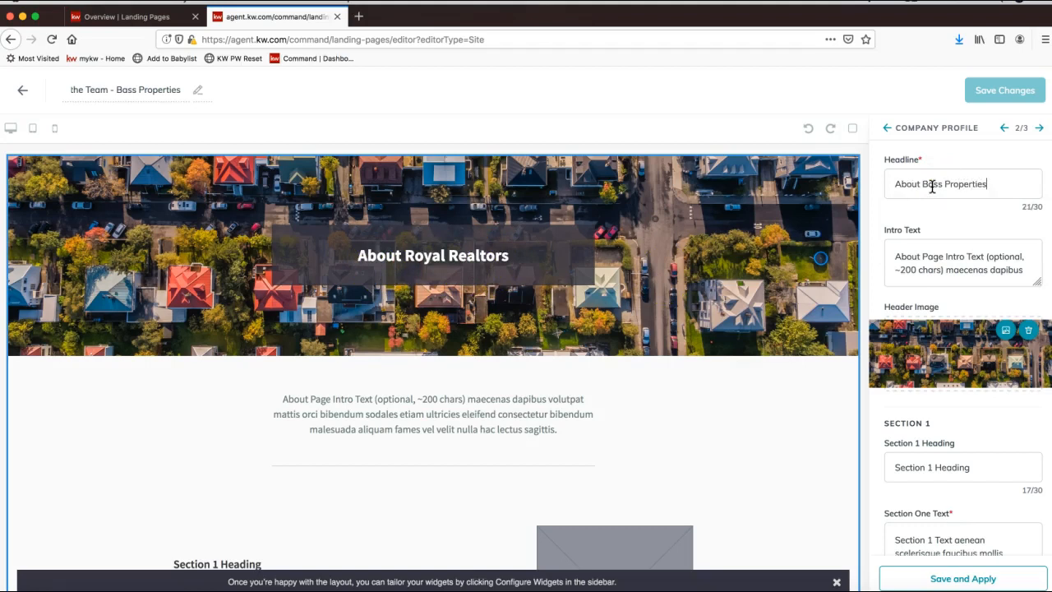
triple_click(966, 252)
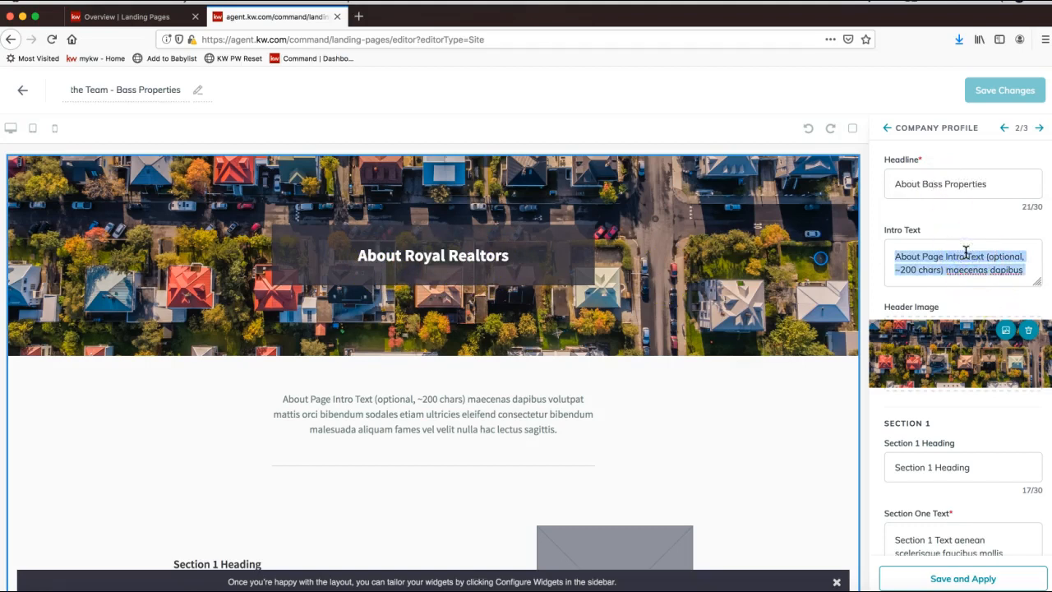
type("Find out wh")
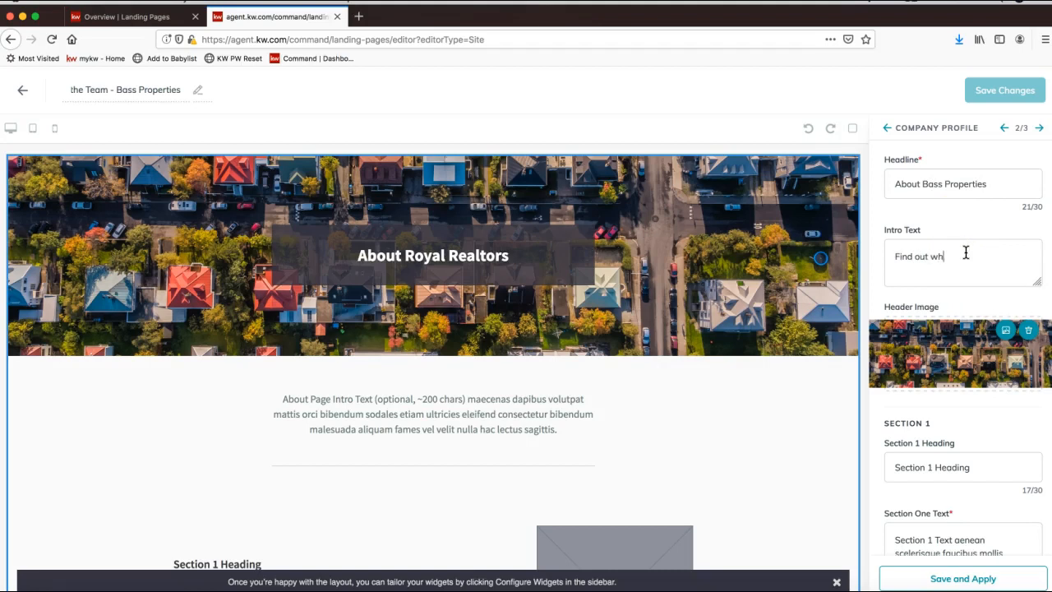
type("at Bass Properties does to sell homes faster than the marke")
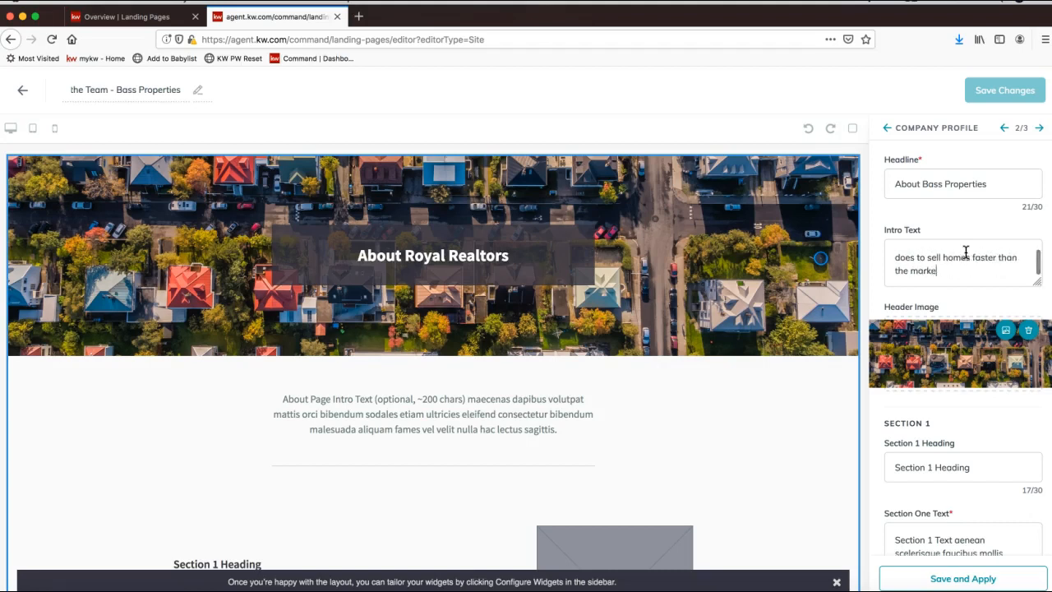
type("t average!")
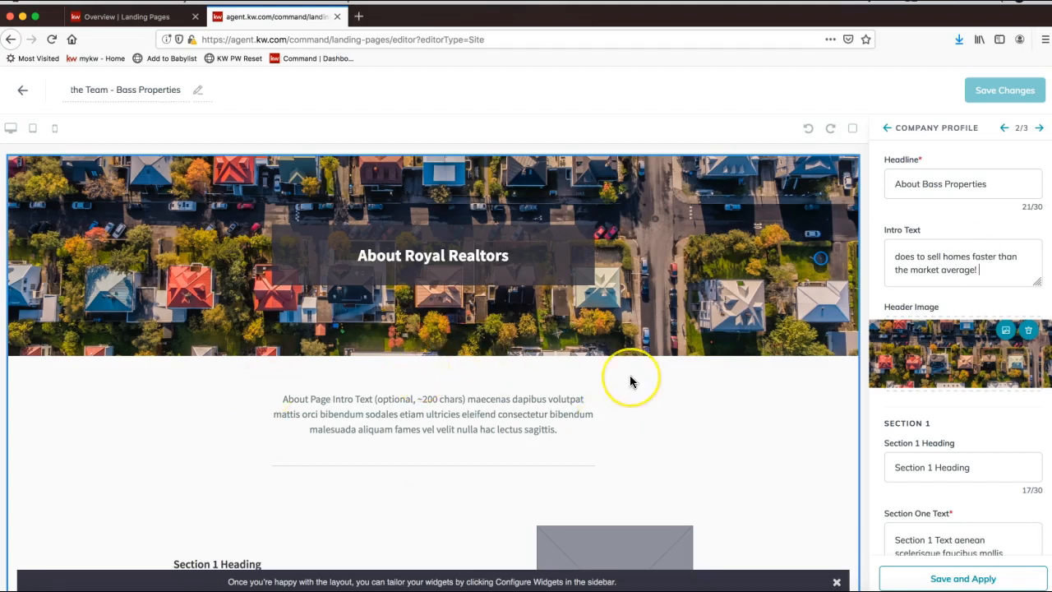
scroll(629, 376, "down", 3)
scroll(629, 376, "up", 3)
scroll(329, 435, "down", 3)
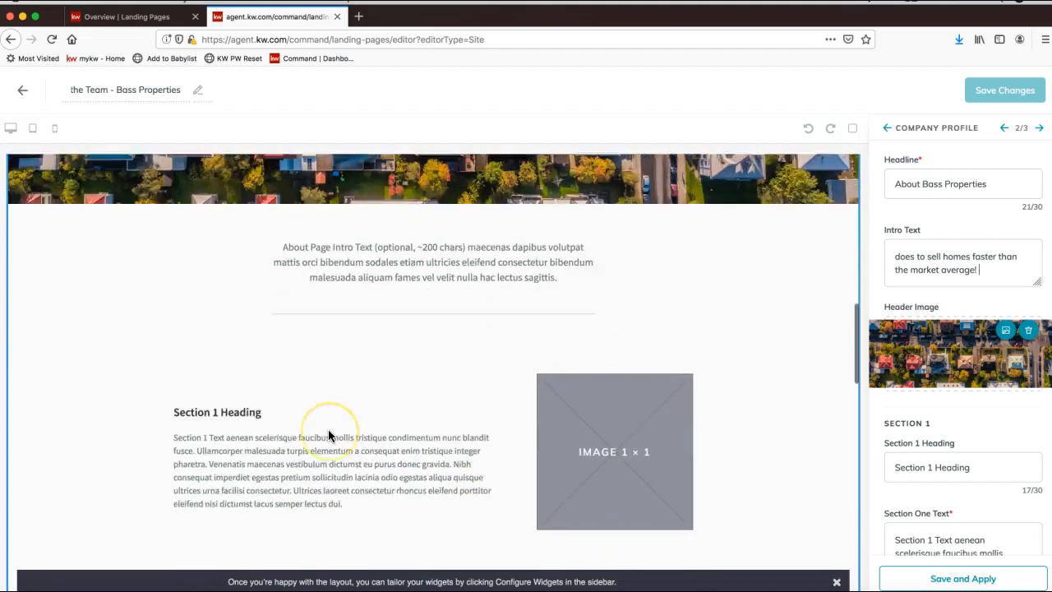
scroll(328, 435, "down", 3)
scroll(328, 435, "up", 4)
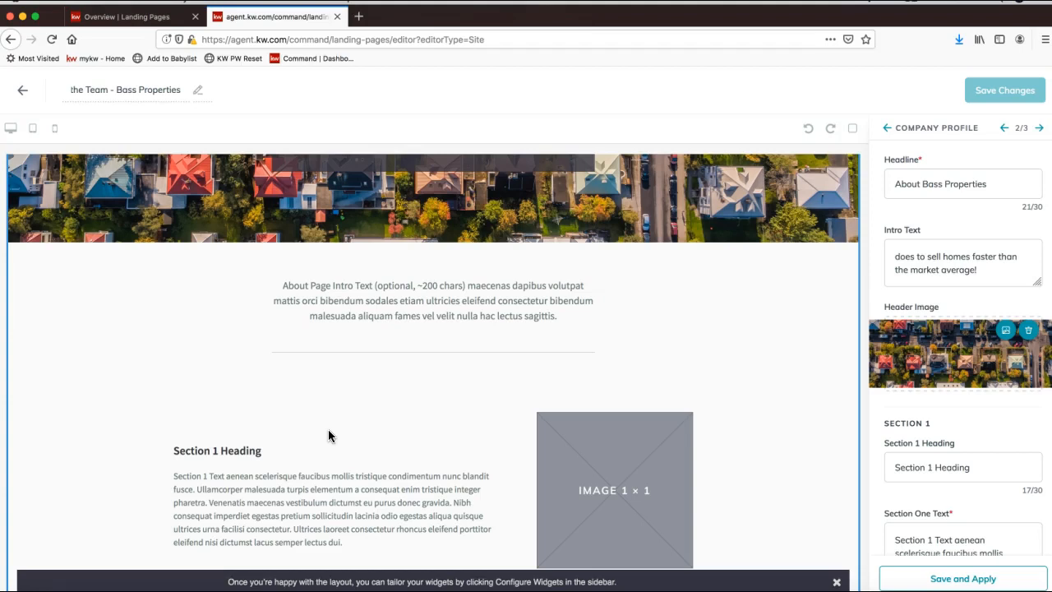
scroll(433, 397, "up", 3)
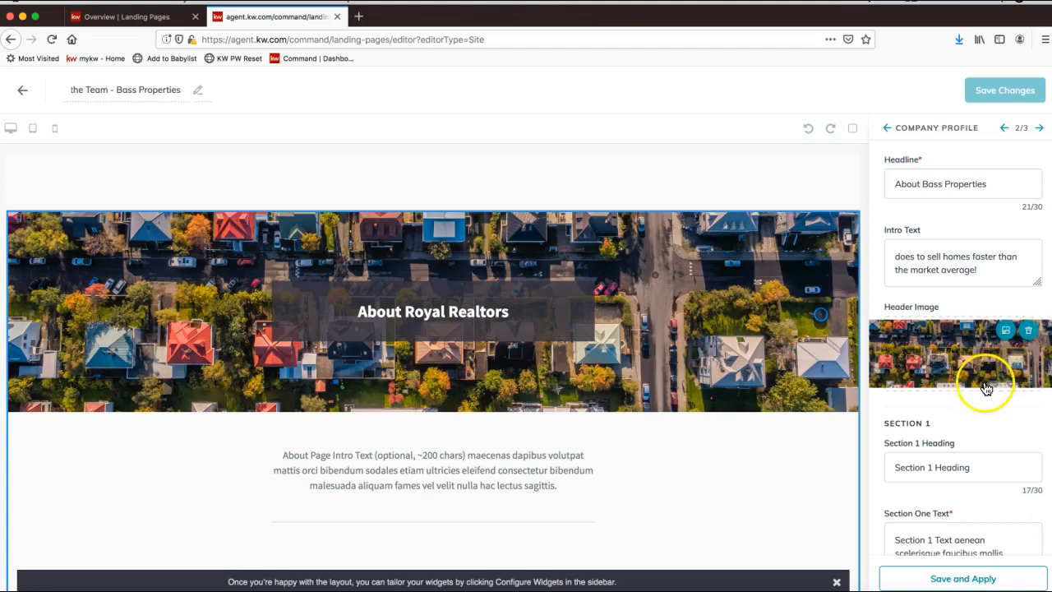
scroll(984, 387, "down", 3)
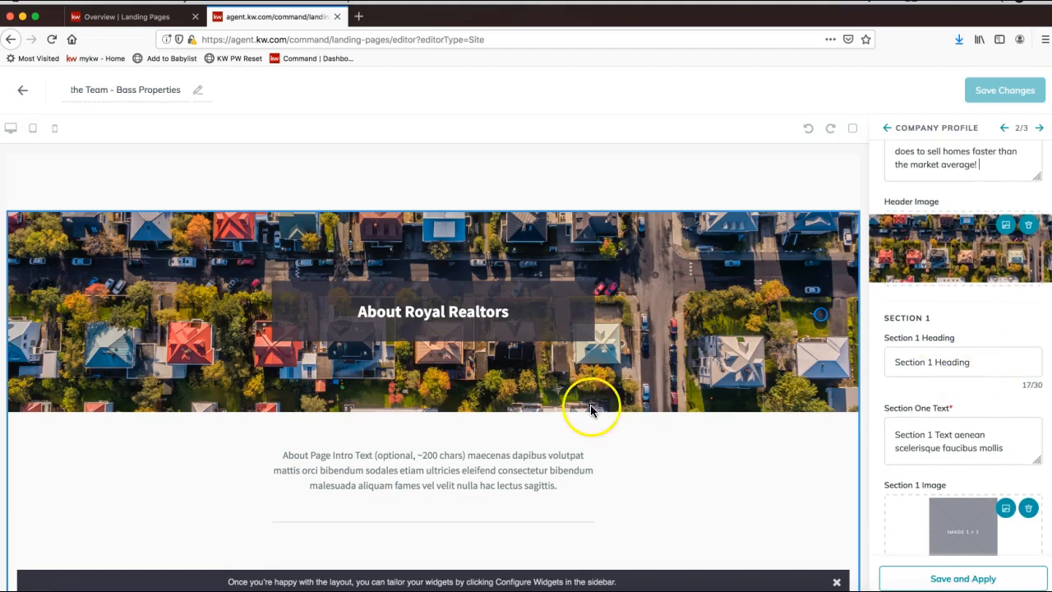
scroll(592, 408, "down", 3)
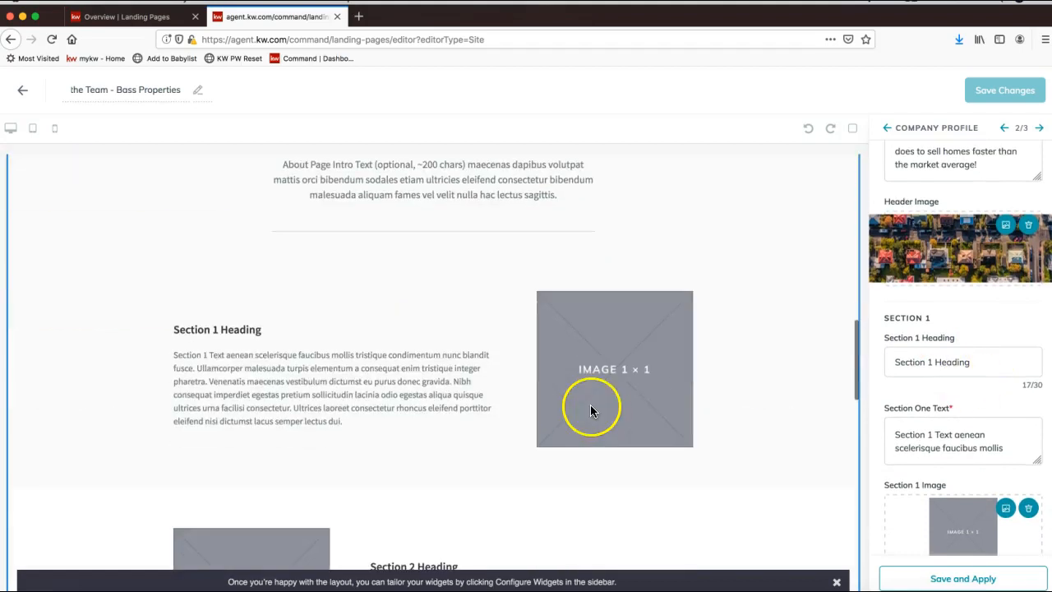
Step: Set Section 1 heading to 'Free Staging' with text 'Free staging included when you list with Bass Properties!'
triple_click(927, 361)
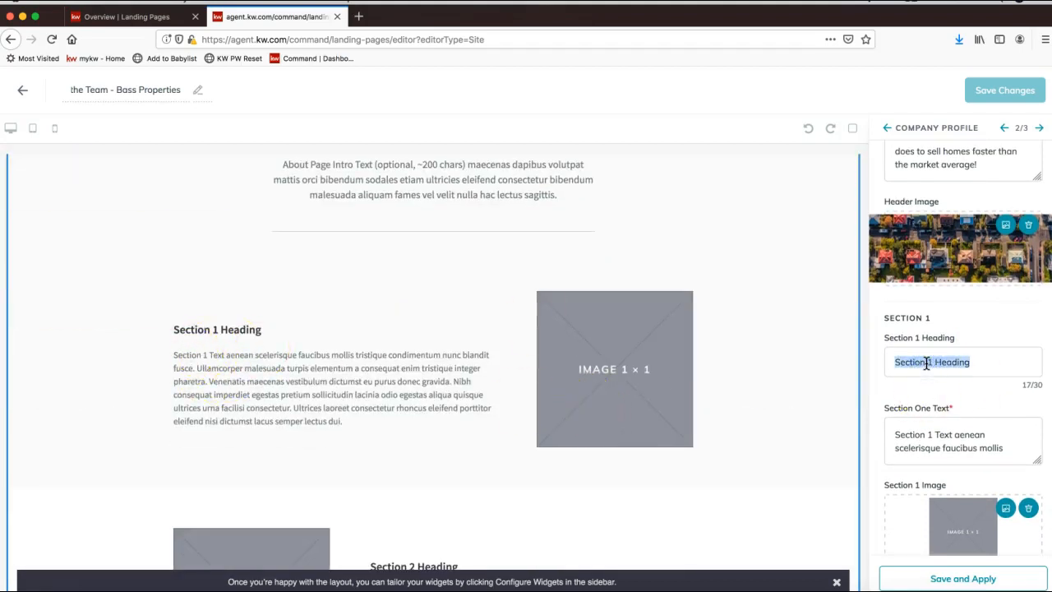
type("Fre")
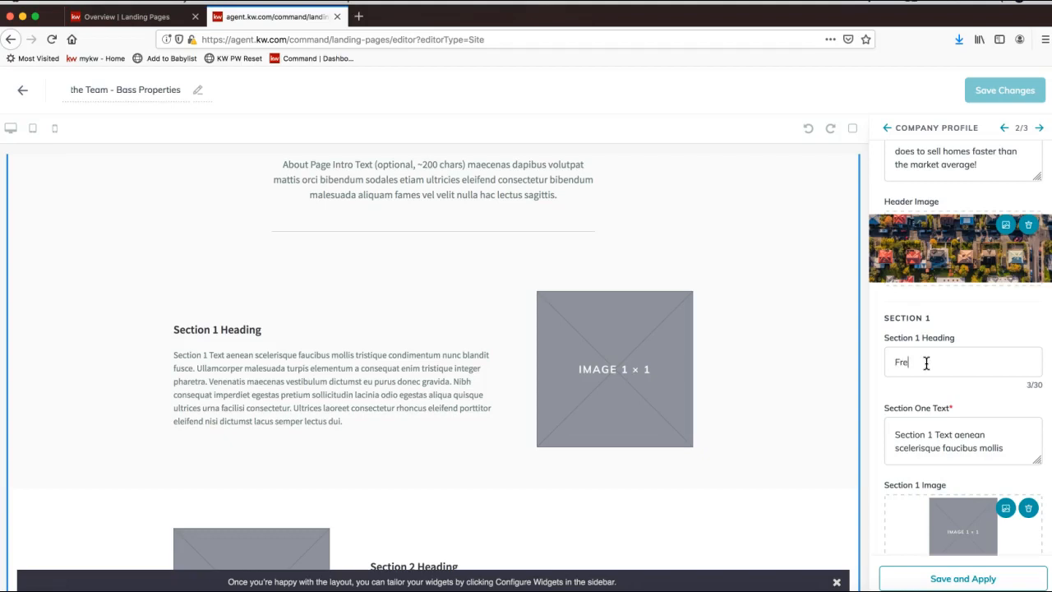
type("e Staging")
triple_click(938, 433)
type("Free t")
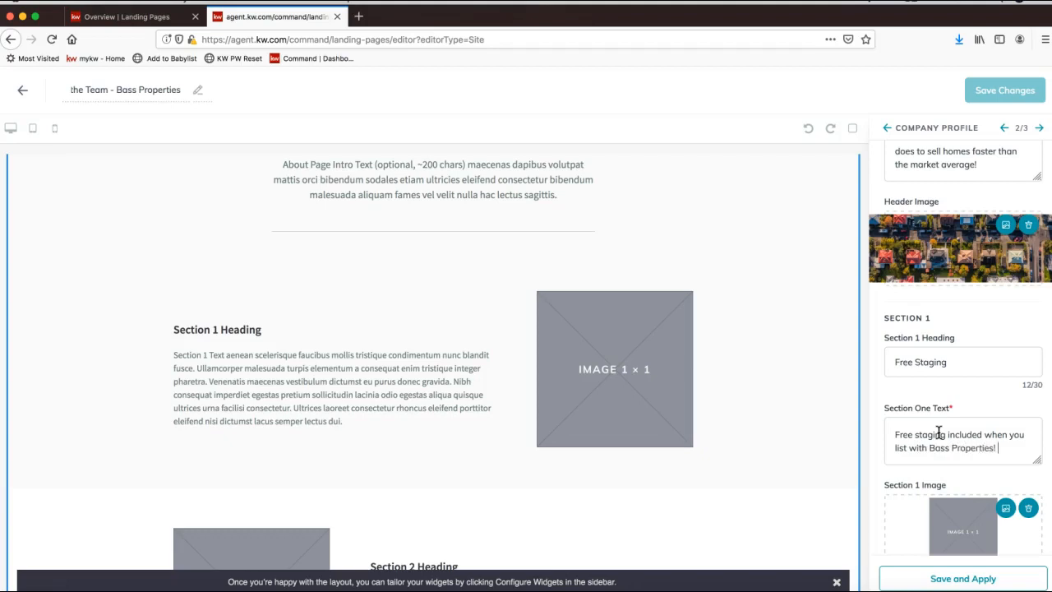
scroll(936, 440, "down", 2)
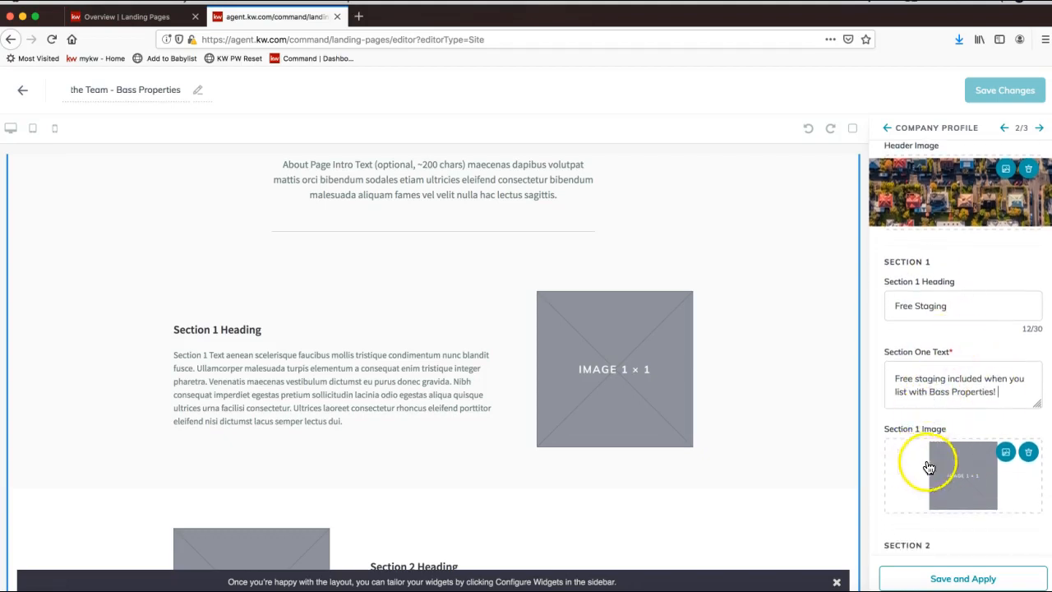
Step: Use bigstock_slideshow4.jpg from the Homes Slideshow folder as the Section 1 image
left_click(1004, 457)
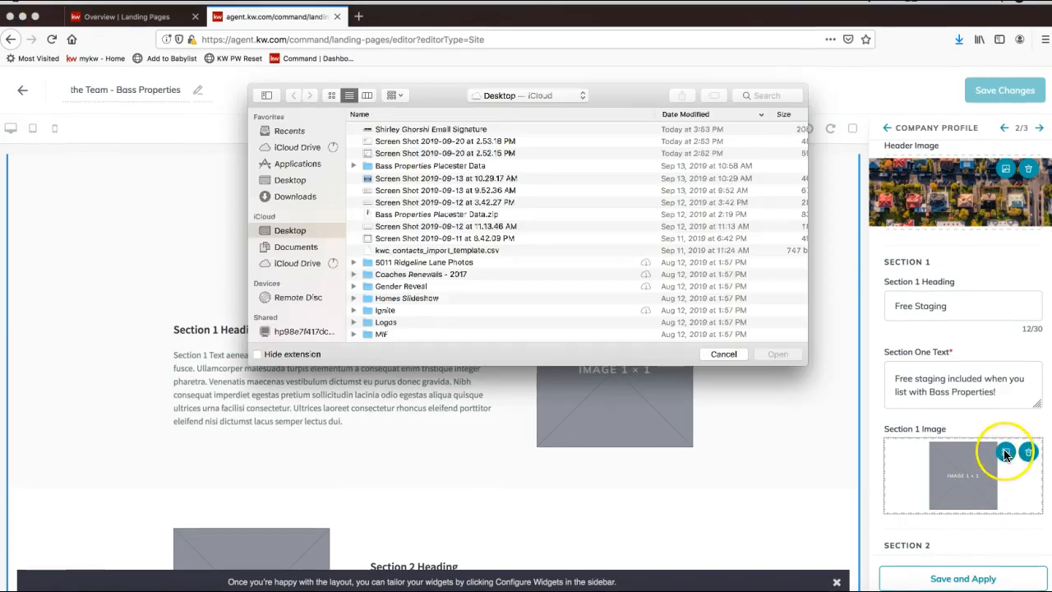
scroll(403, 218, "down", 3)
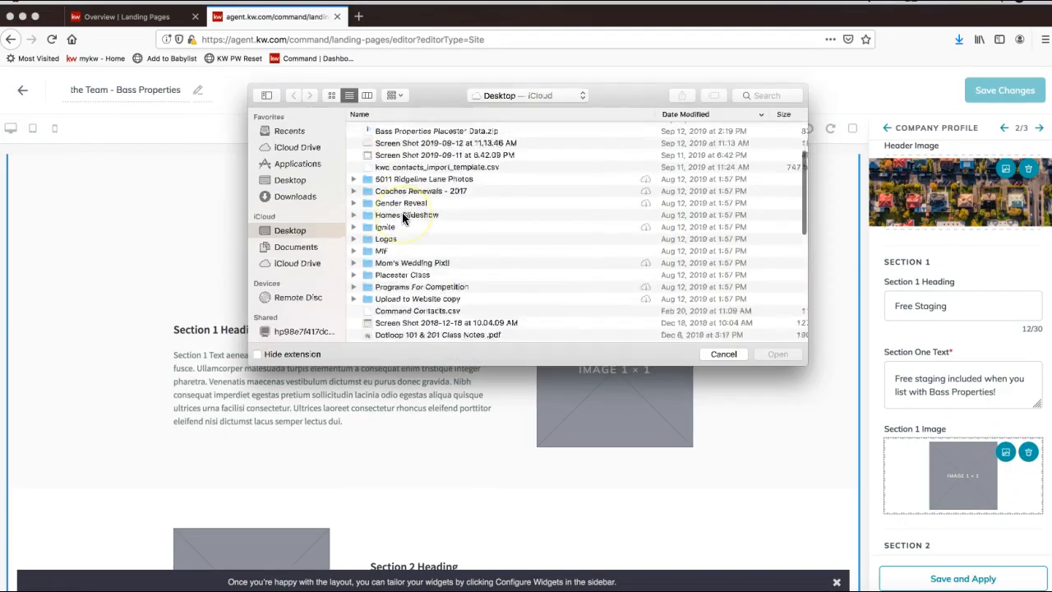
scroll(402, 218, "down", 3)
scroll(411, 220, "up", 1)
left_click(413, 168)
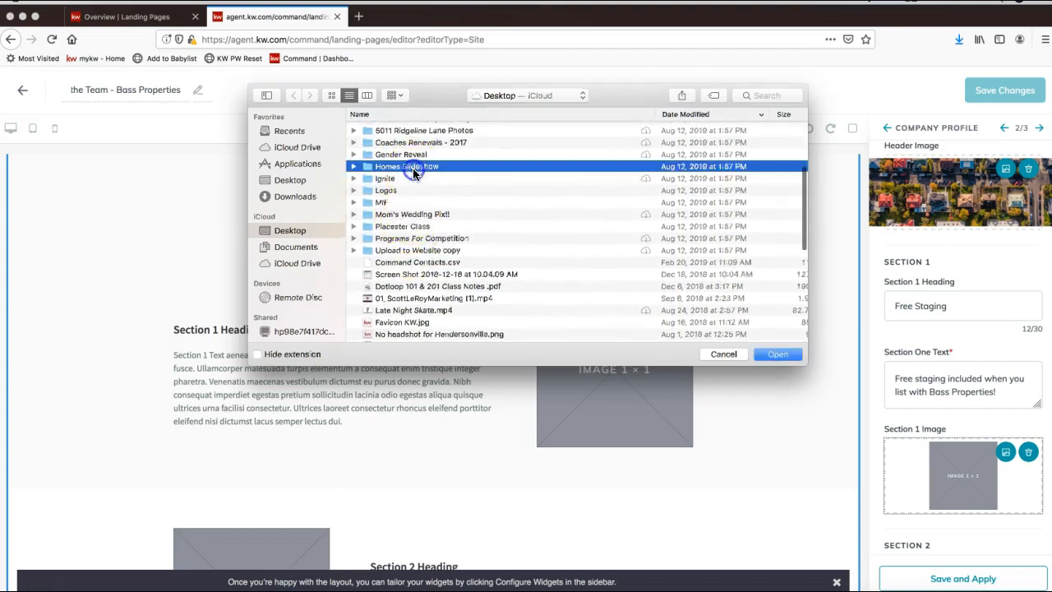
double_click(413, 168)
left_click(421, 154)
key("space")
key("space")
left_click(421, 145)
key("space")
key("space")
left_click(409, 140)
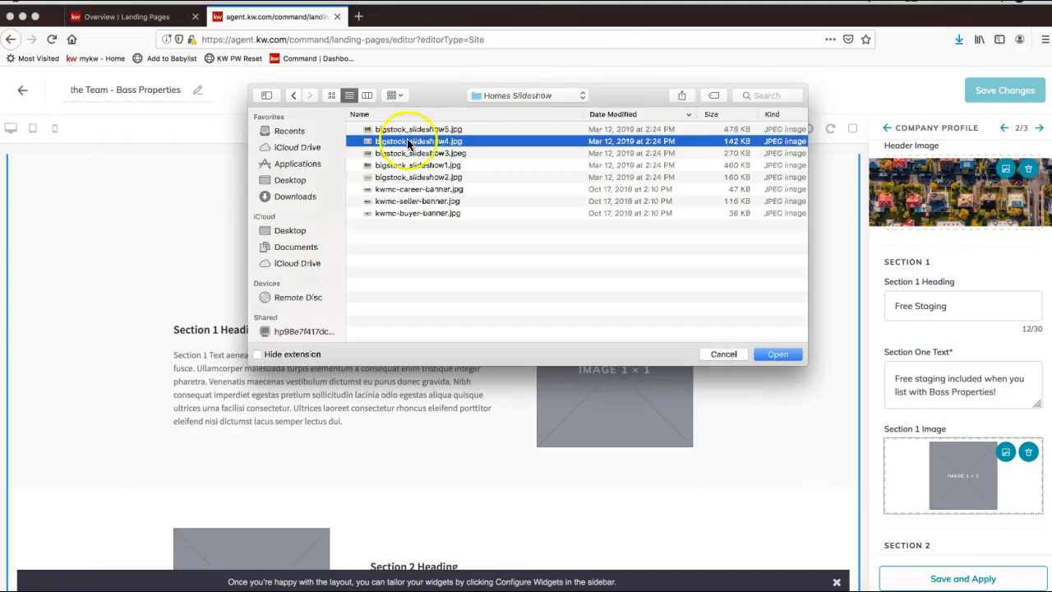
double_click(409, 141)
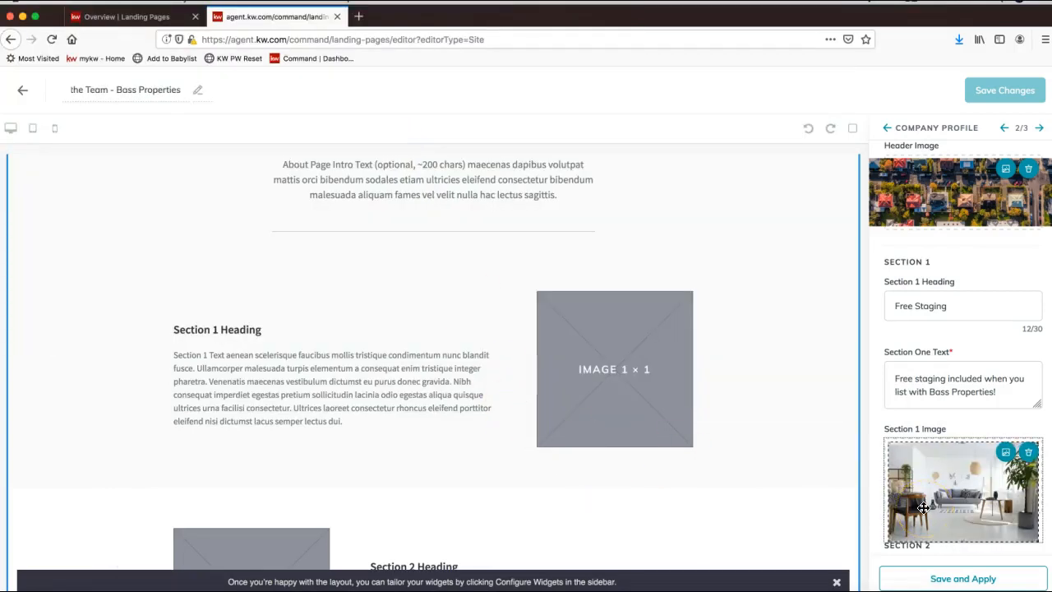
scroll(923, 506, "down", 5)
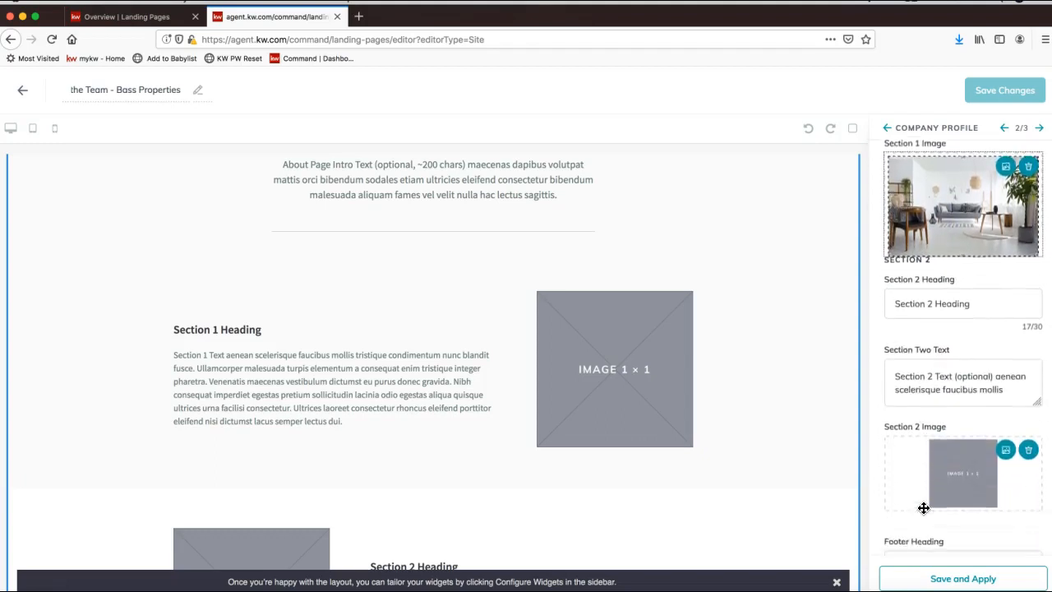
scroll(923, 507, "down", 2)
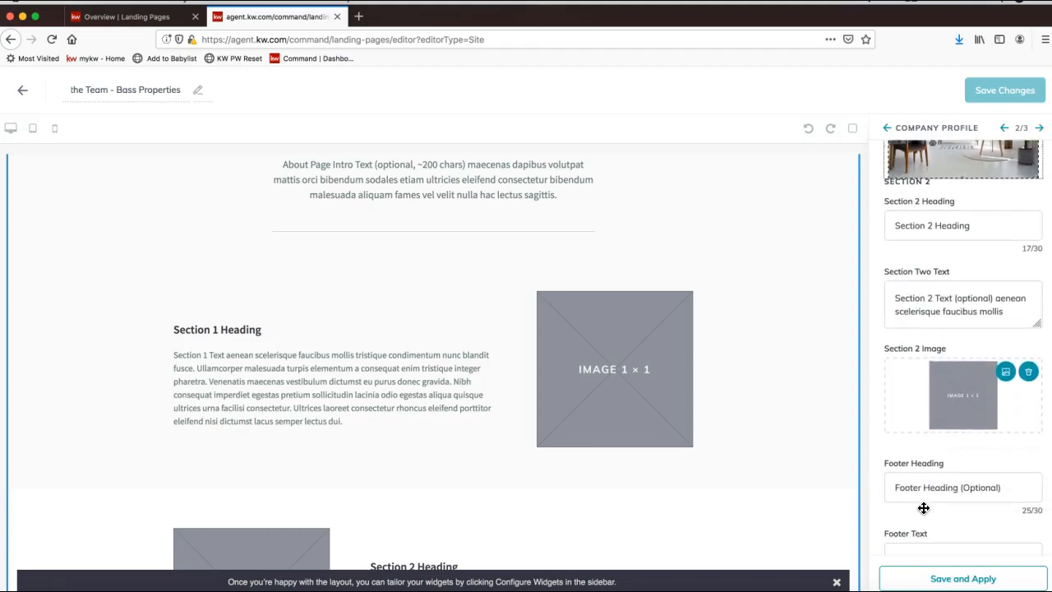
Step: Apply the Company Profile edits and check the 'About Bass Properties' banner and Free Staging living-room photo
left_click(959, 580)
left_click(570, 392)
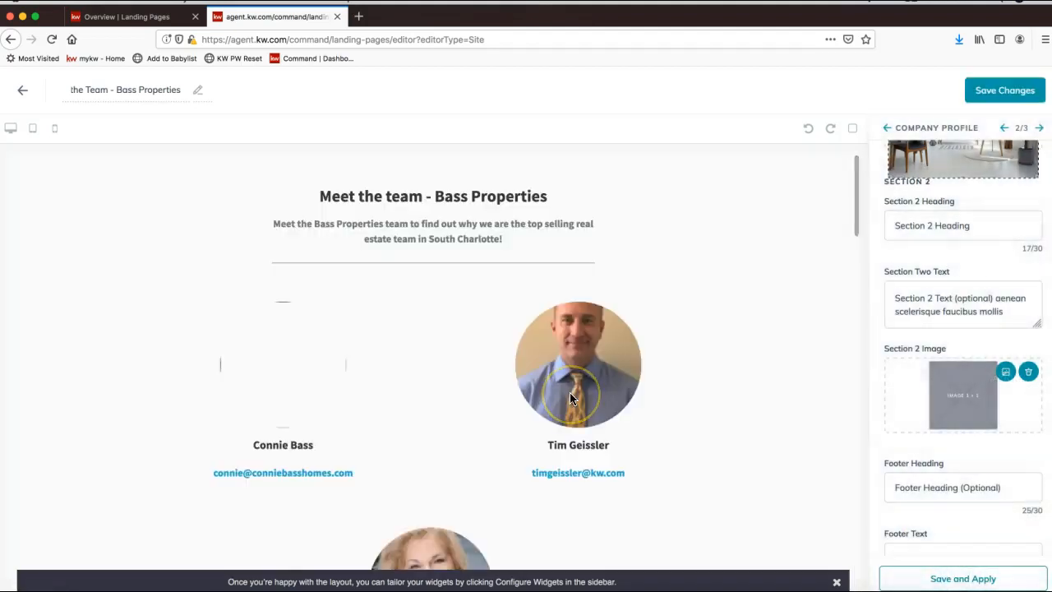
scroll(573, 398, "down", 10)
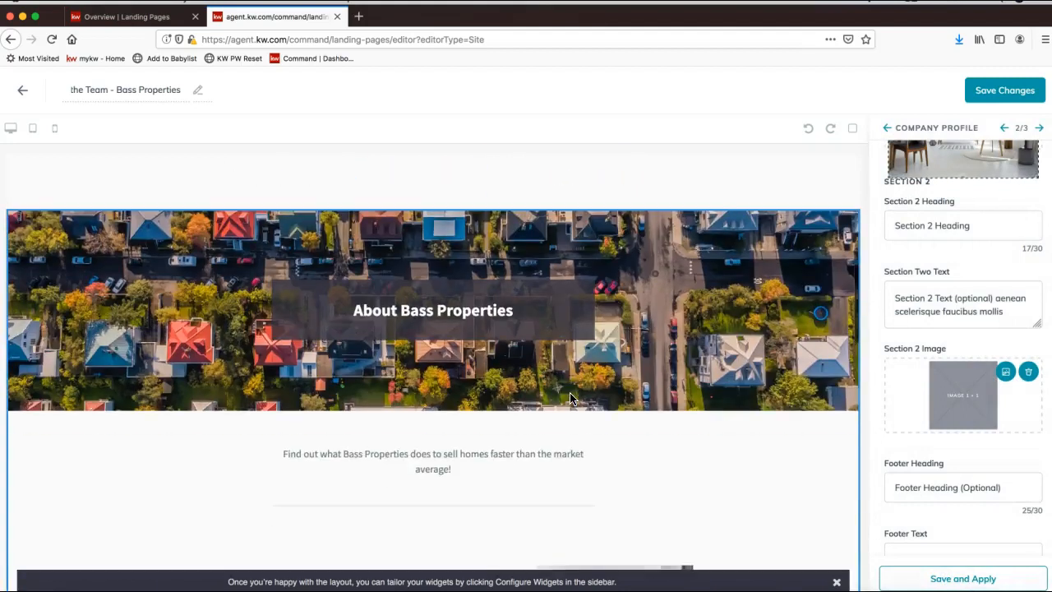
scroll(573, 398, "down", 2)
scroll(387, 418, "down", 2)
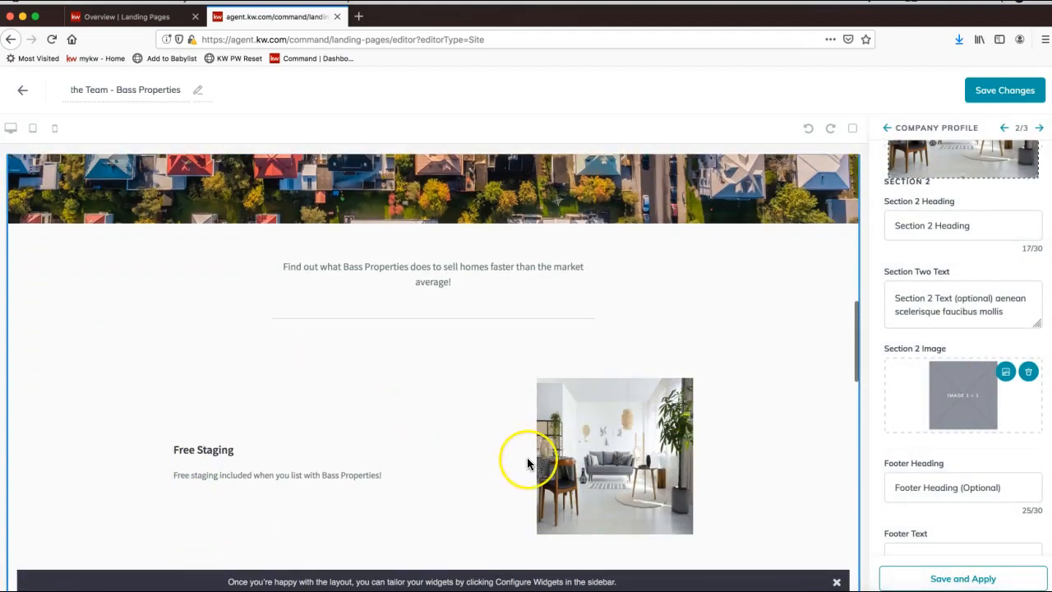
scroll(527, 462, "down", 4)
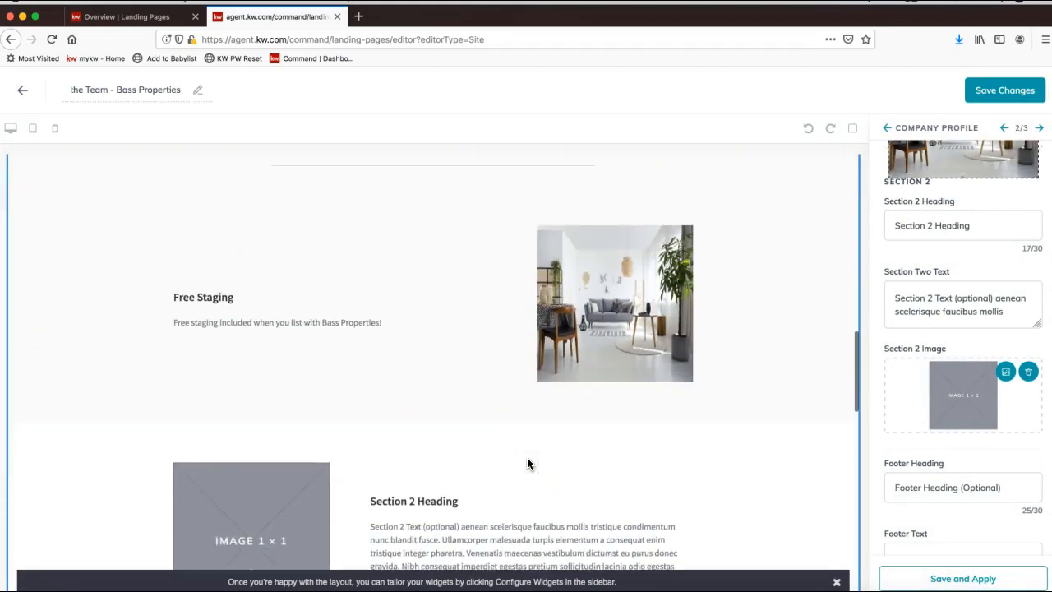
scroll(527, 460, "up", 2)
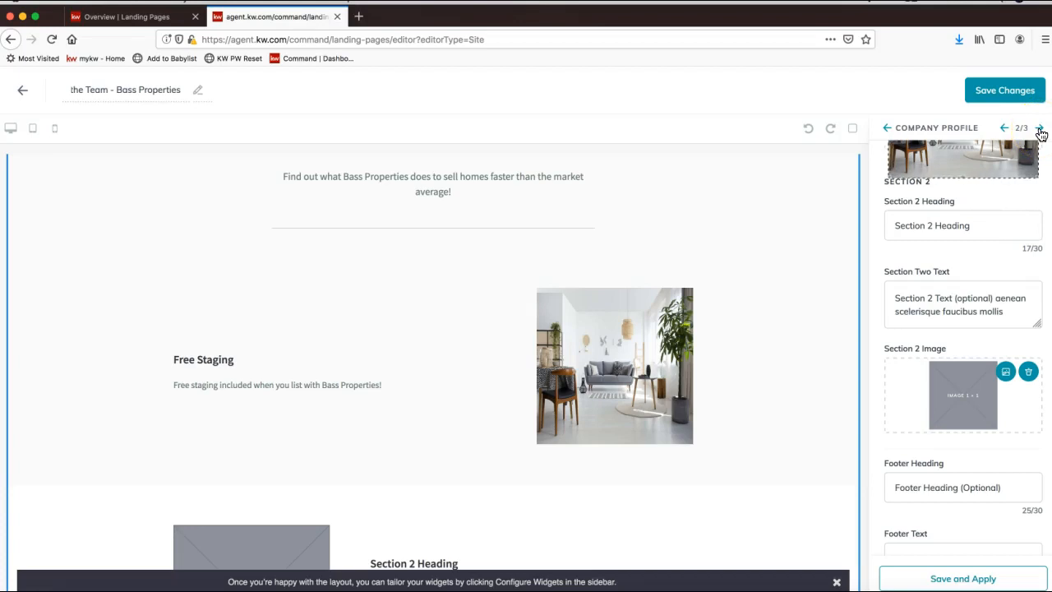
Step: Set the Contact Us body text to 'Contact us today to find out how we can help you find your dream home!' and apply
left_click(1040, 130)
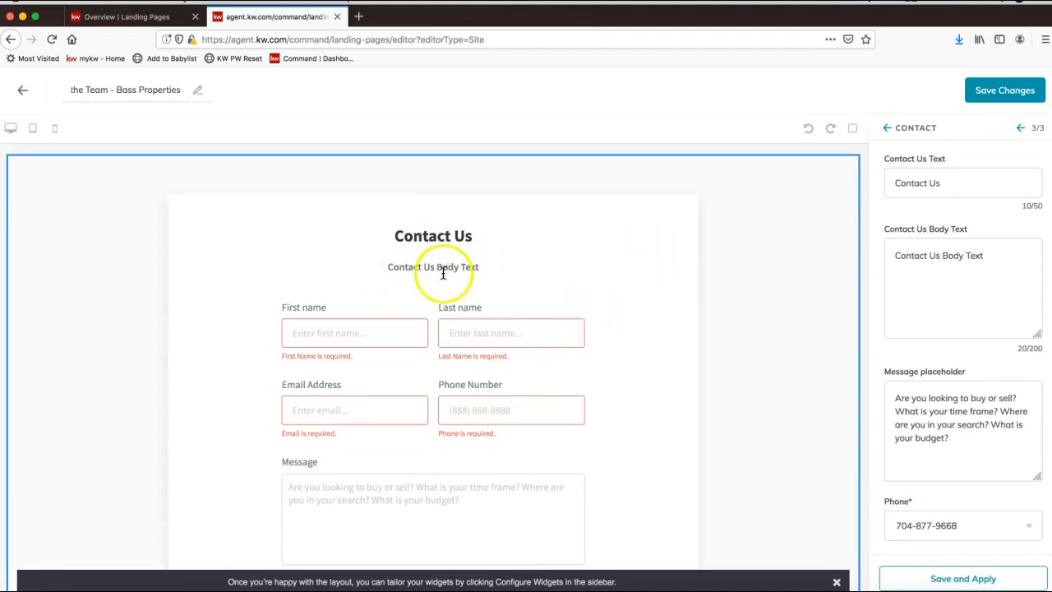
triple_click(931, 254)
type("Con")
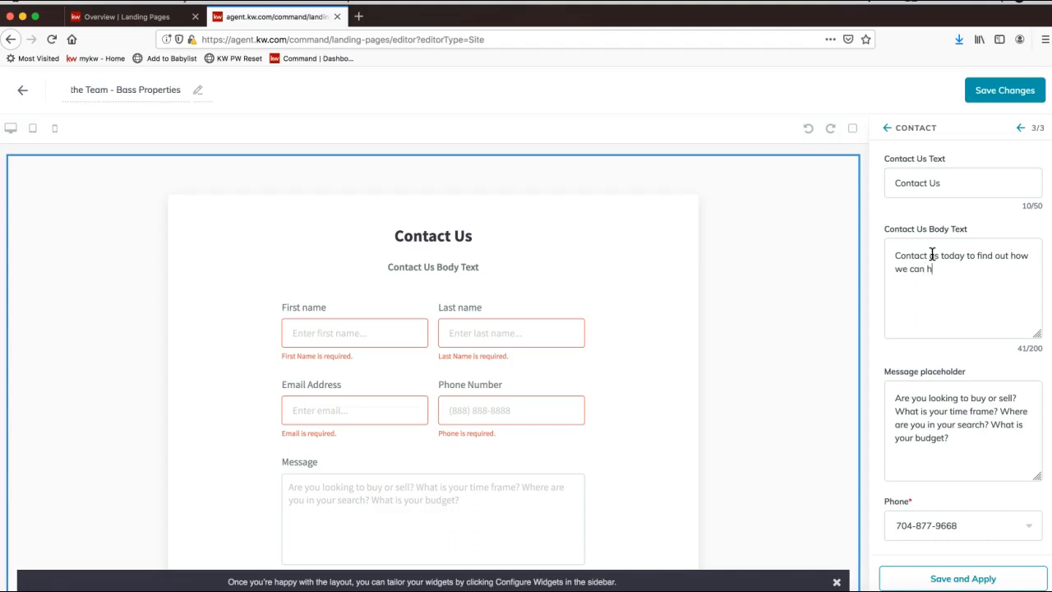
type("dream home!")
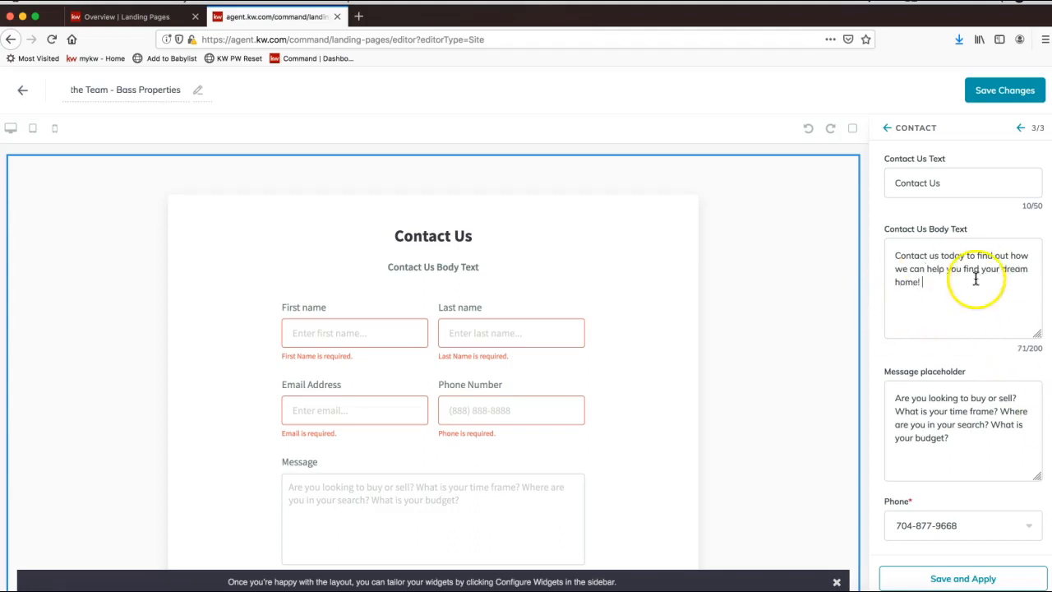
scroll(736, 304, "down", 1)
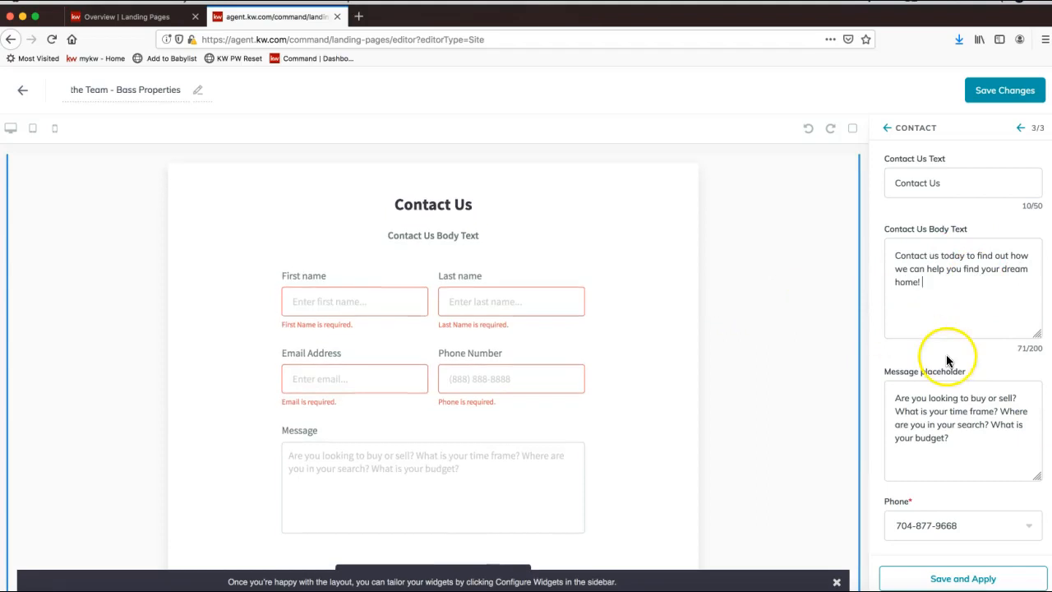
left_click(921, 580)
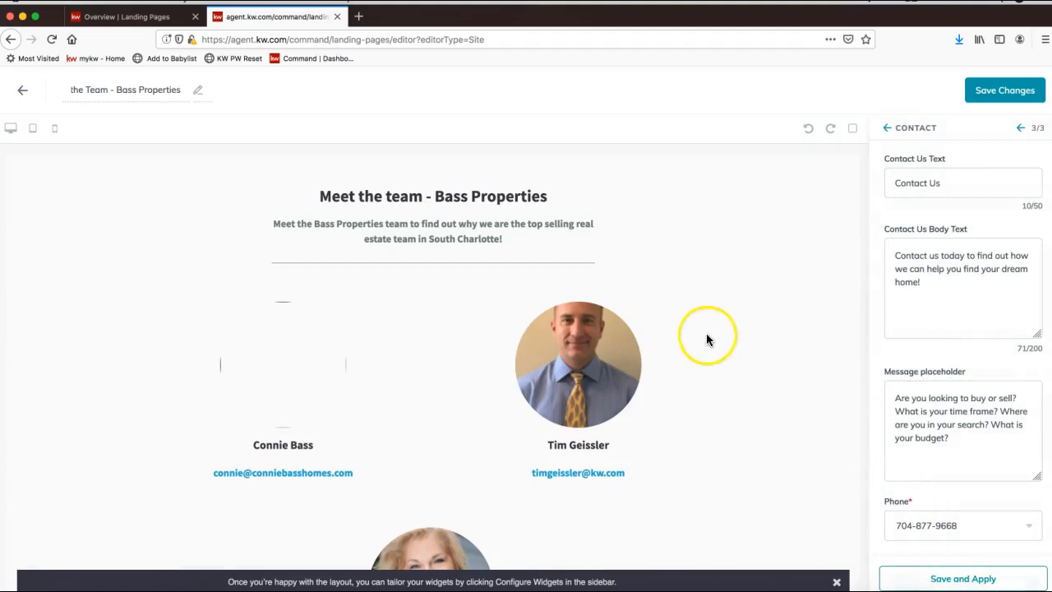
Step: Return to the Configure Widgets list and save the configured page, bringing up the landing-page publish prompt
left_click(887, 130)
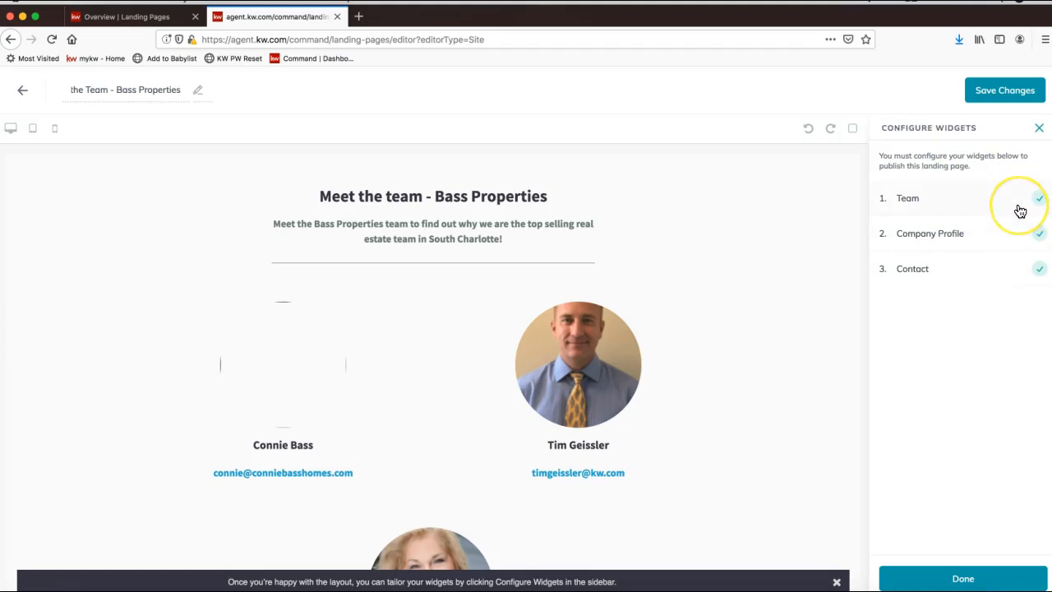
left_click(999, 95)
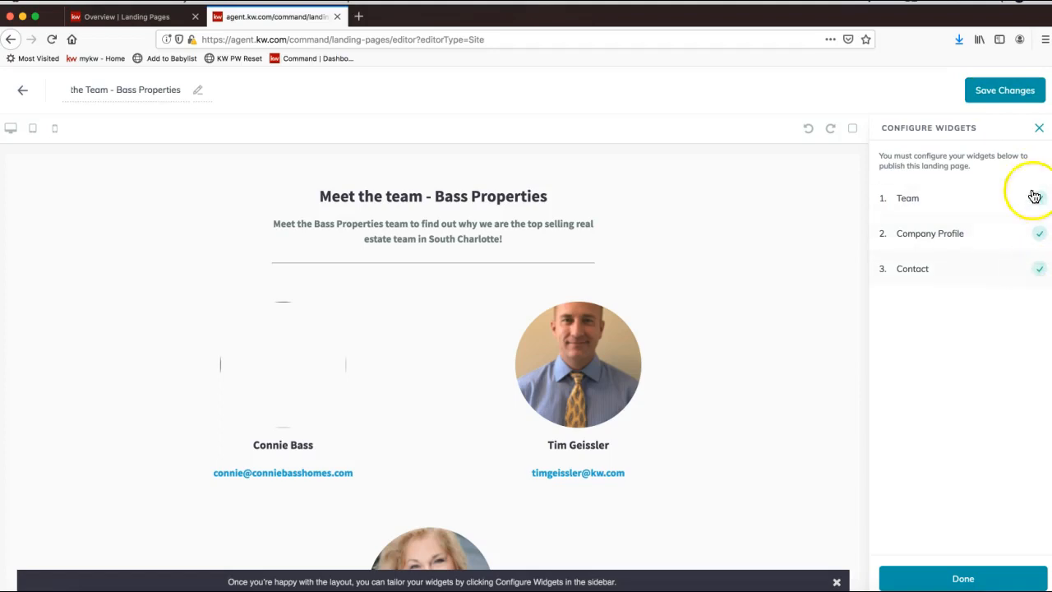
left_click(1001, 97)
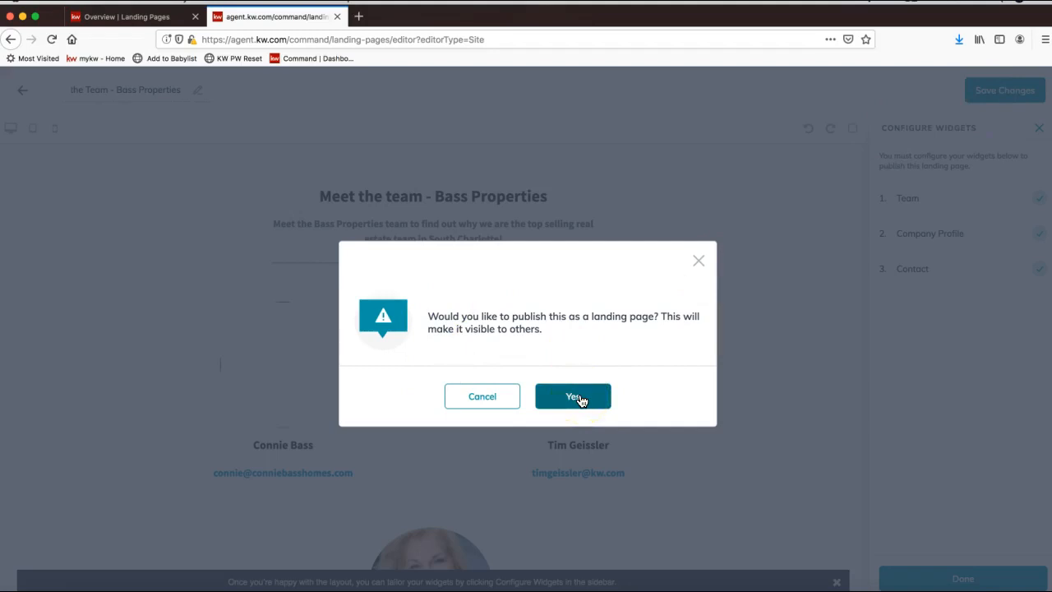
Step: Confirm publishing as a landing page and verify 'Meet the Team - Bass Properties' in Agent Site Pages
left_click(574, 397)
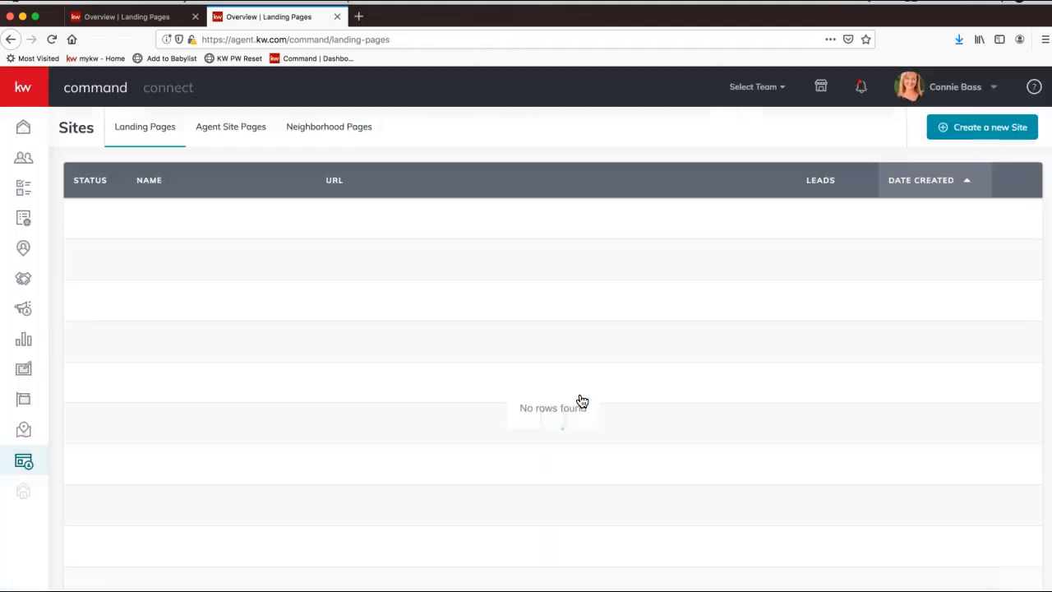
left_click(243, 129)
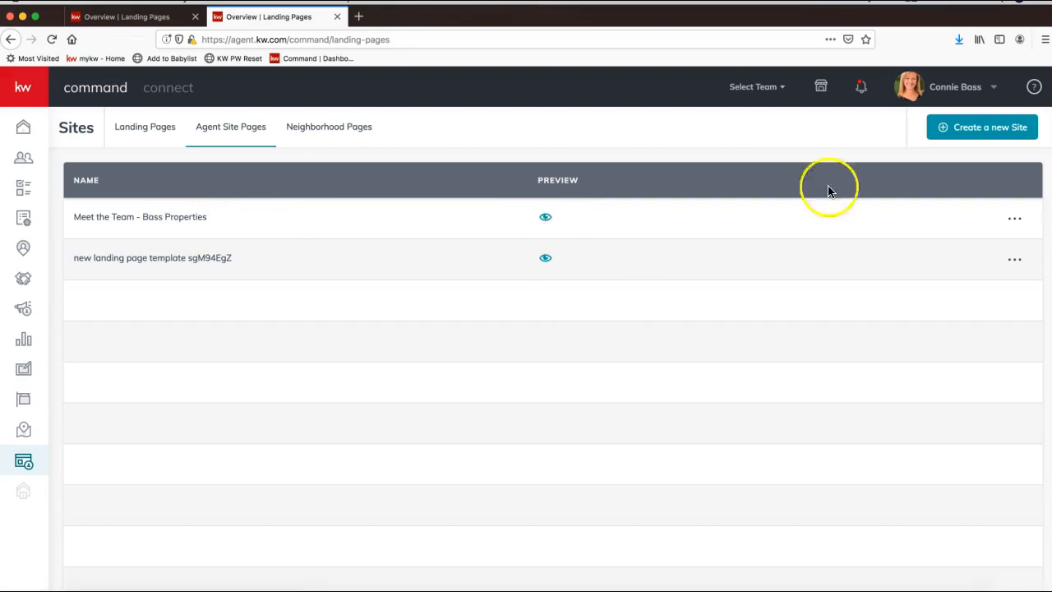
left_click(1014, 217)
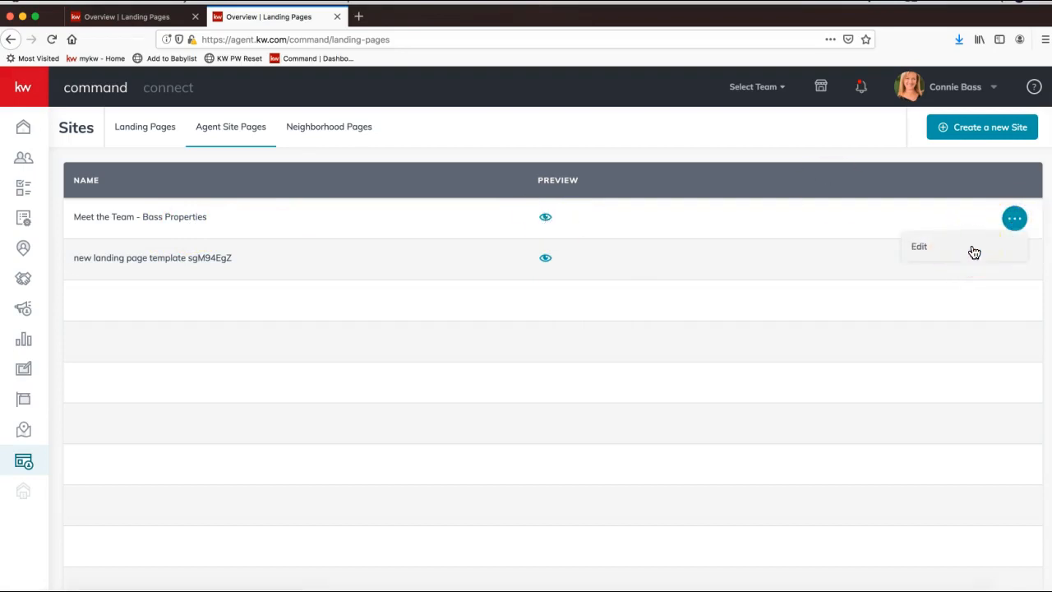
left_click(1014, 220)
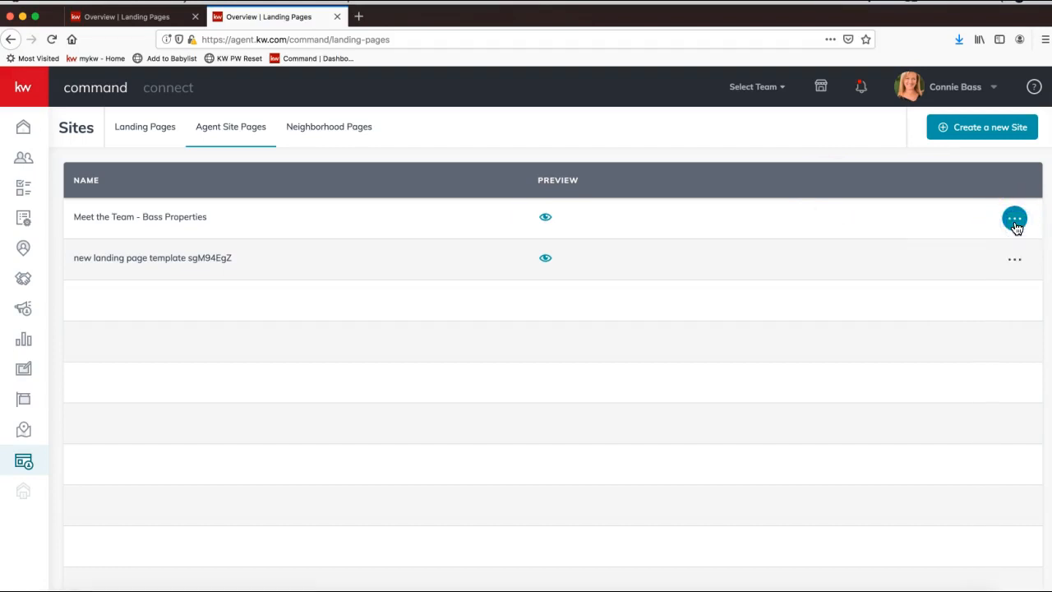